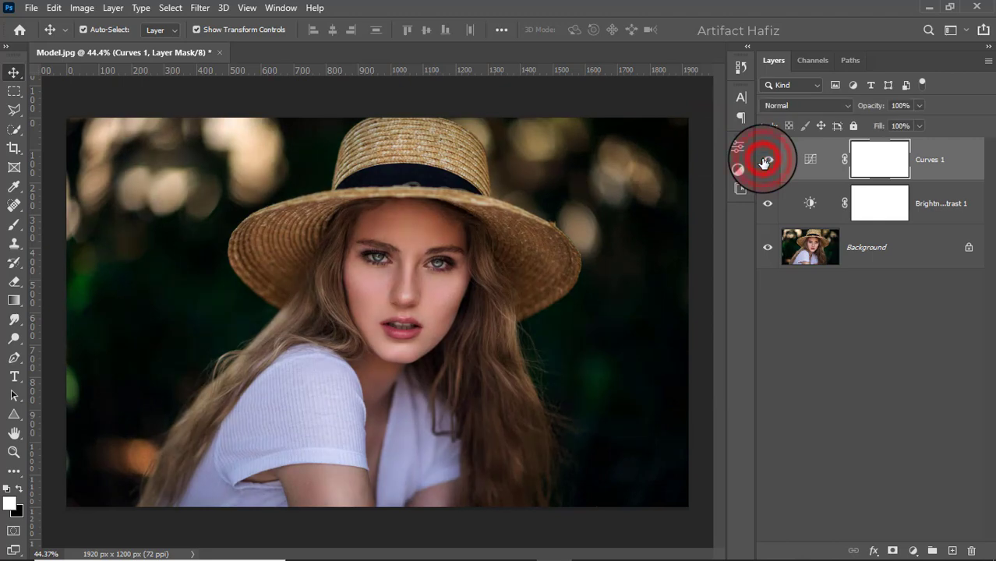
Step: Compare the portrait with and without the Curves 1 adjustment layer, leaving the layer hidden
{"action": "scroll", "coordinate": [364, 291], "scroll_direction": "up", "scroll_amount": 3}
{"action": "scroll", "coordinate": [462, 273], "scroll_direction": "down", "scroll_amount": 1}
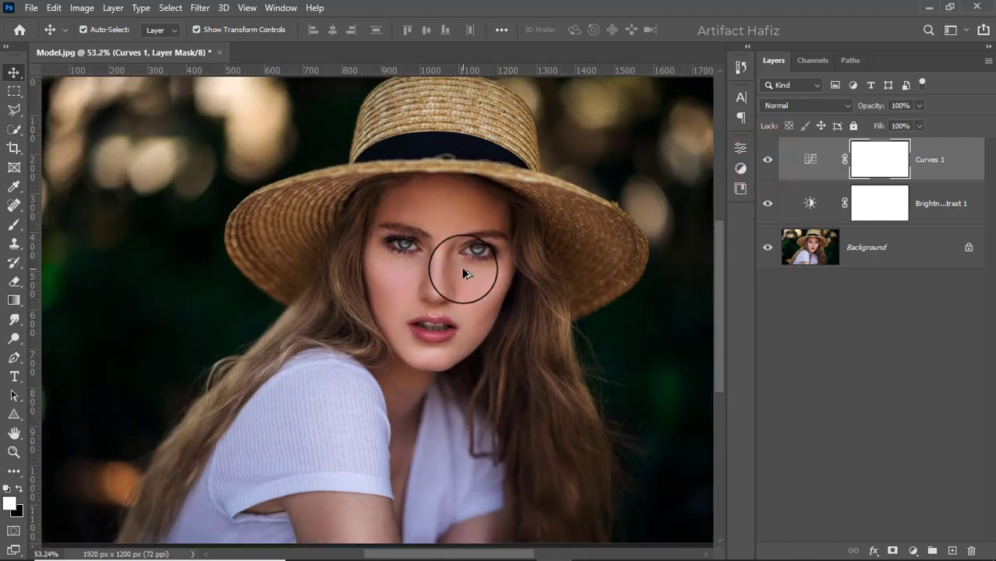
{"action": "left_click", "coordinate": [767, 160]}
{"action": "left_click", "coordinate": [767, 160]}
{"action": "left_click", "coordinate": [767, 160]}
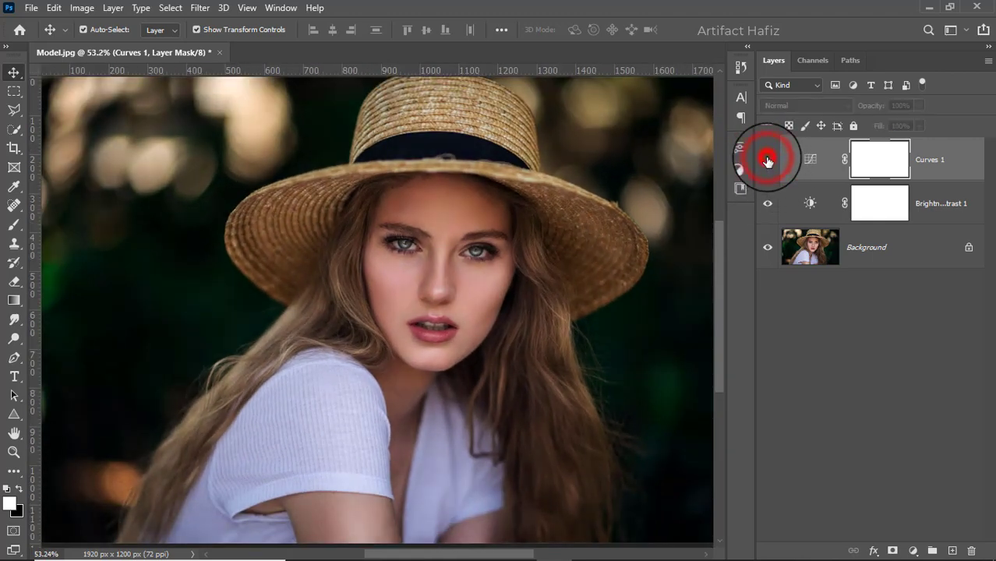
Step: Rename the Curves 1 layer as "Auto Dodge & Burn"
{"action": "double_click", "coordinate": [928, 160]}
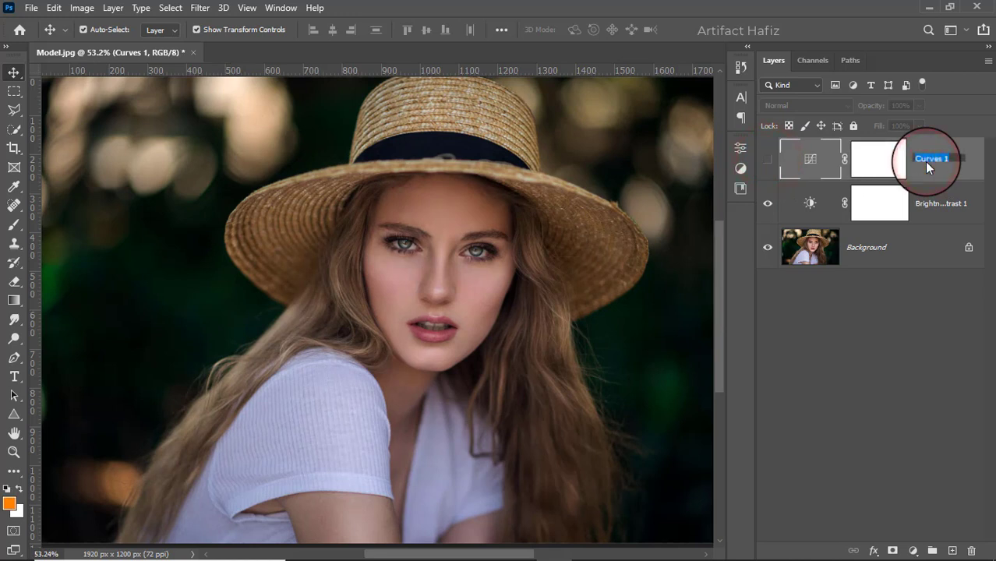
{"action": "type", "text": "Auto Do"}
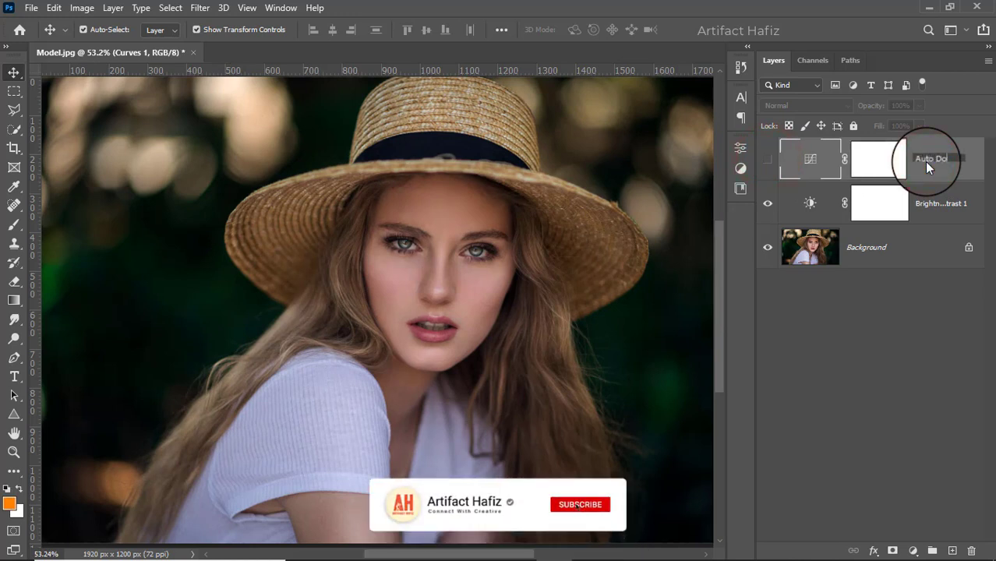
{"action": "type", "text": "dor"}
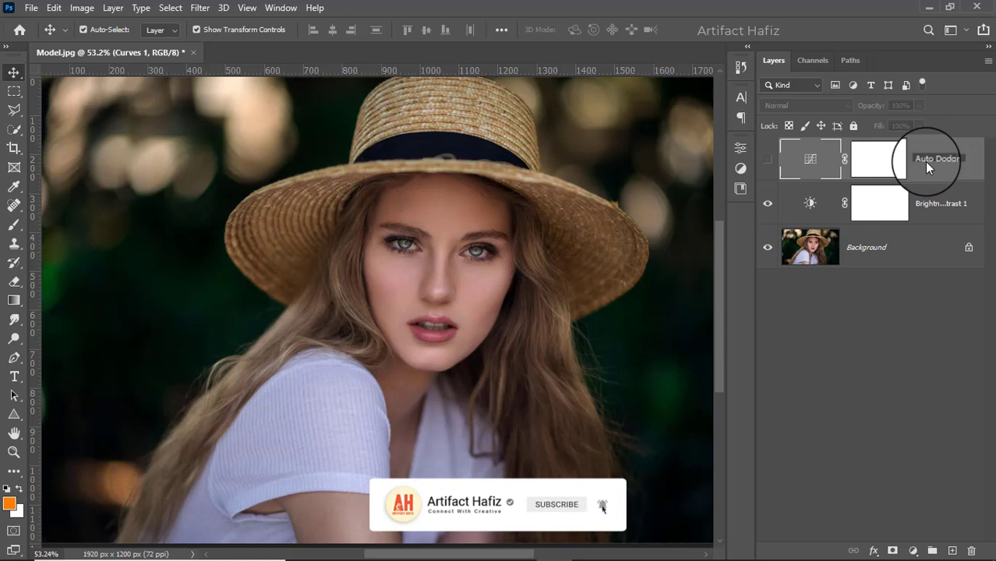
{"action": "key", "text": "BackSpace"}
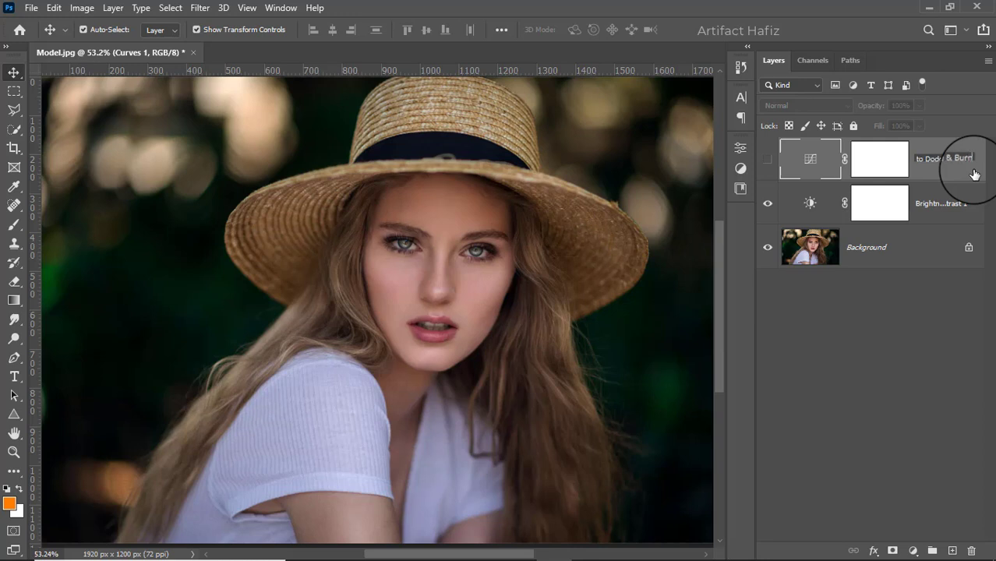
{"action": "key", "text": "Return"}
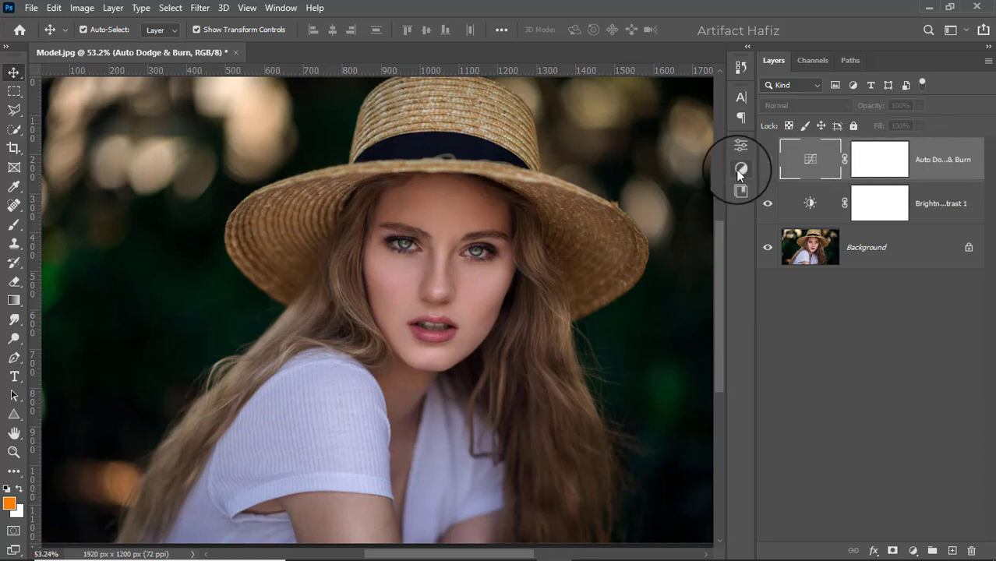
Step: Show the Auto Dodge & Burn layer again and invert its layer mask to black
{"action": "left_click", "coordinate": [769, 161]}
{"action": "left_click", "coordinate": [770, 162]}
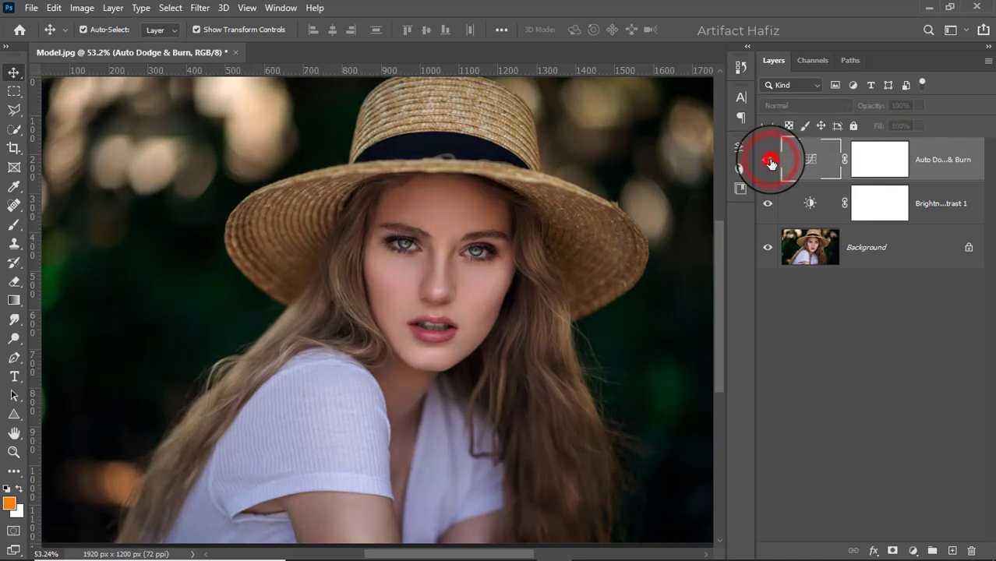
{"action": "left_click", "coordinate": [770, 161]}
{"action": "left_click", "coordinate": [877, 161]}
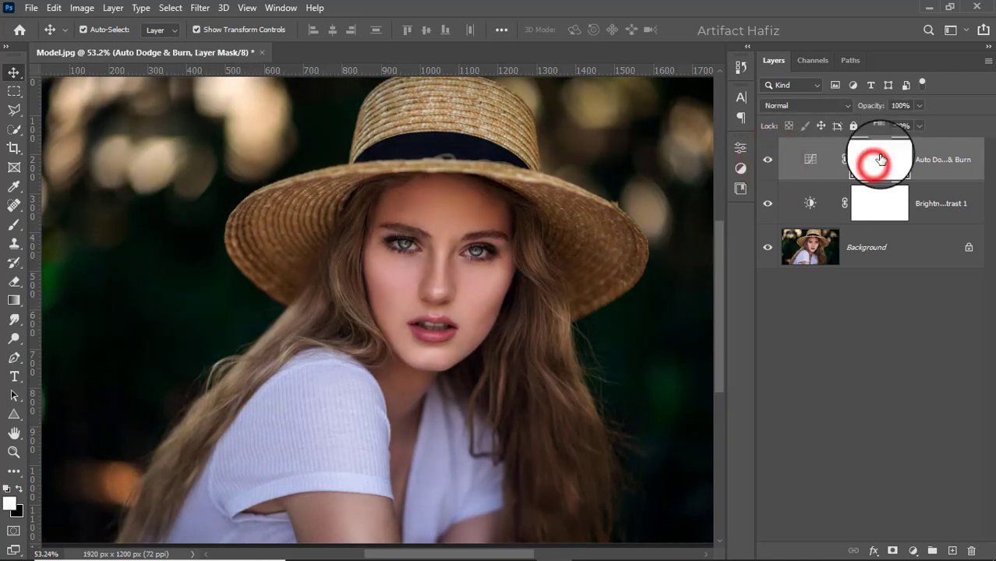
{"action": "left_click", "coordinate": [80, 10]}
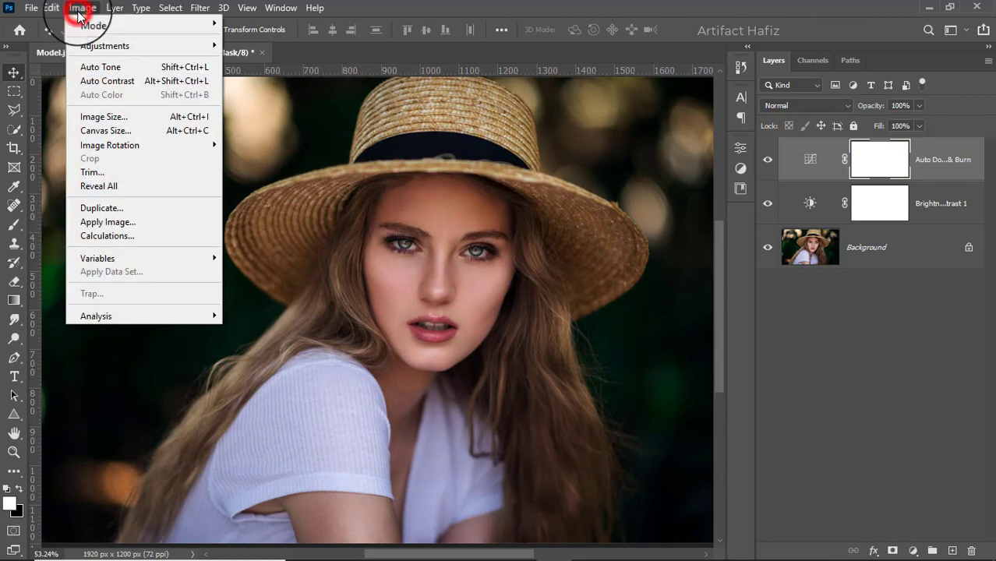
{"action": "mouse_move", "coordinate": [165, 47]}
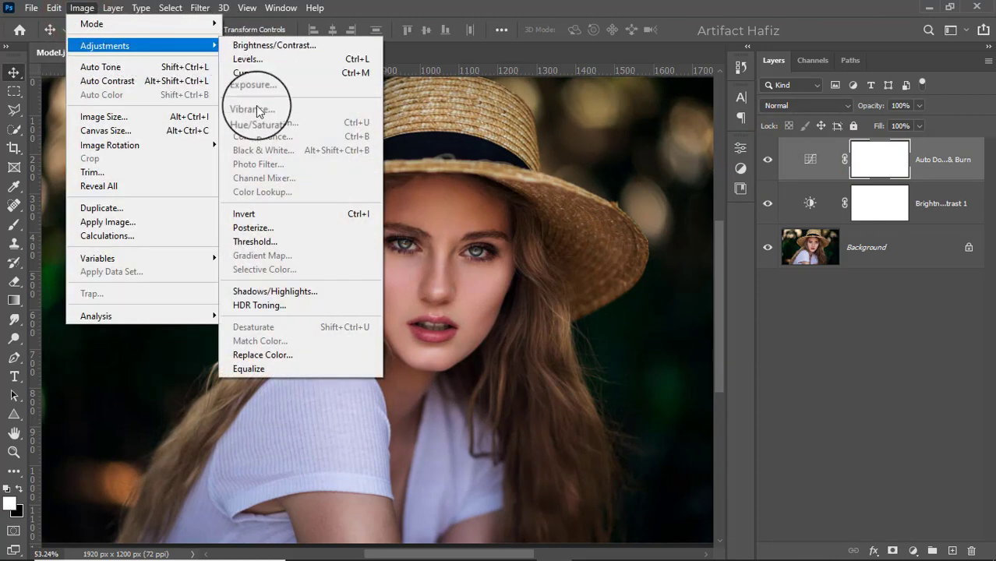
{"action": "left_click", "coordinate": [265, 213]}
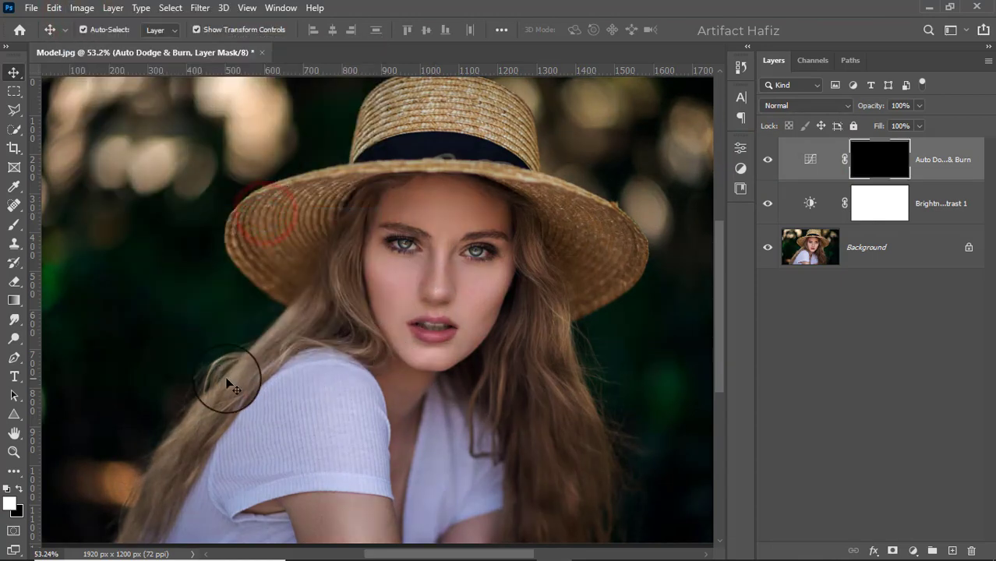
Step: Set up the Brush tool with the Soft Round preset, 100% opacity and white as the foreground color
{"action": "left_click", "coordinate": [14, 224]}
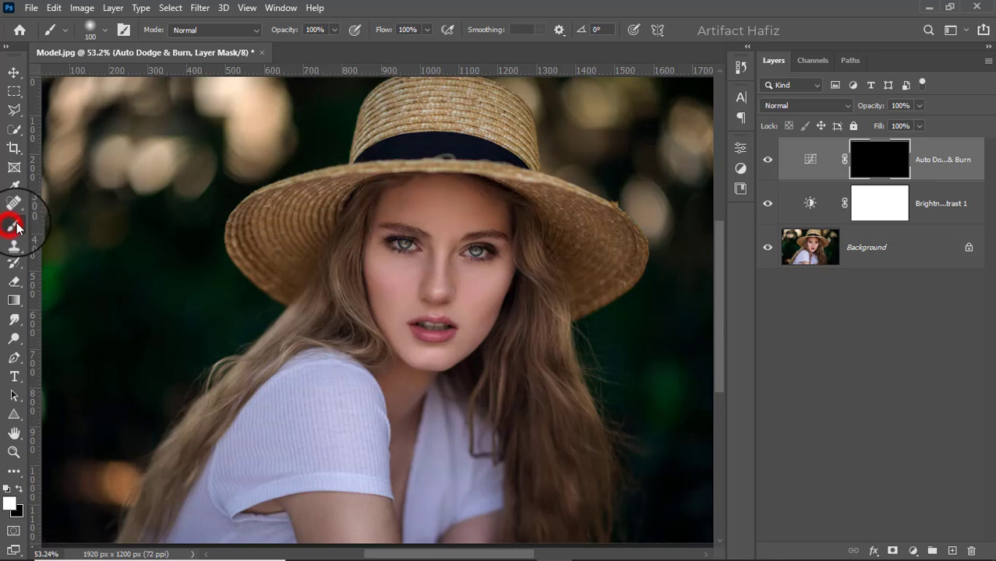
{"action": "left_click", "coordinate": [104, 36]}
{"action": "left_click", "coordinate": [82, 220]}
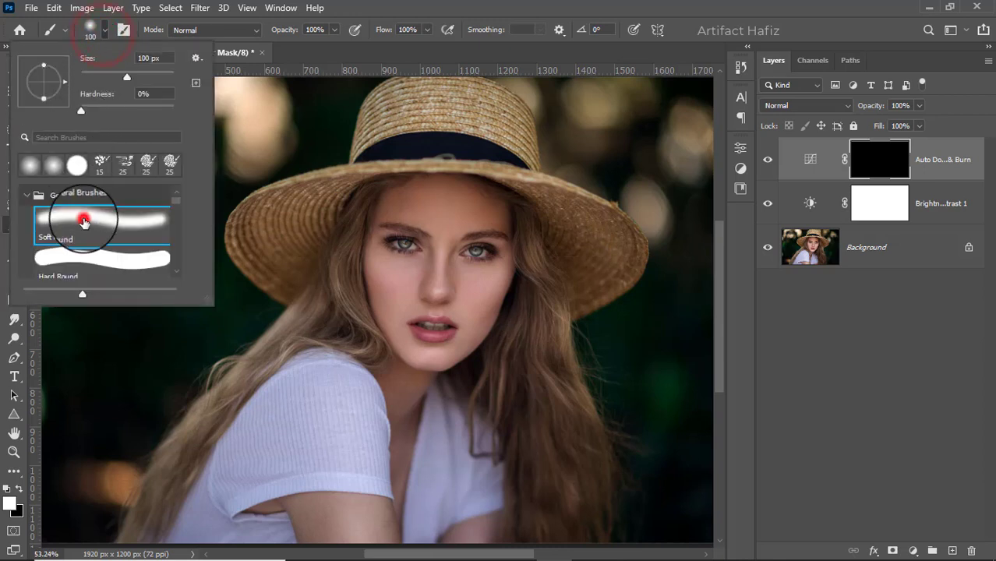
{"action": "left_click", "coordinate": [334, 30]}
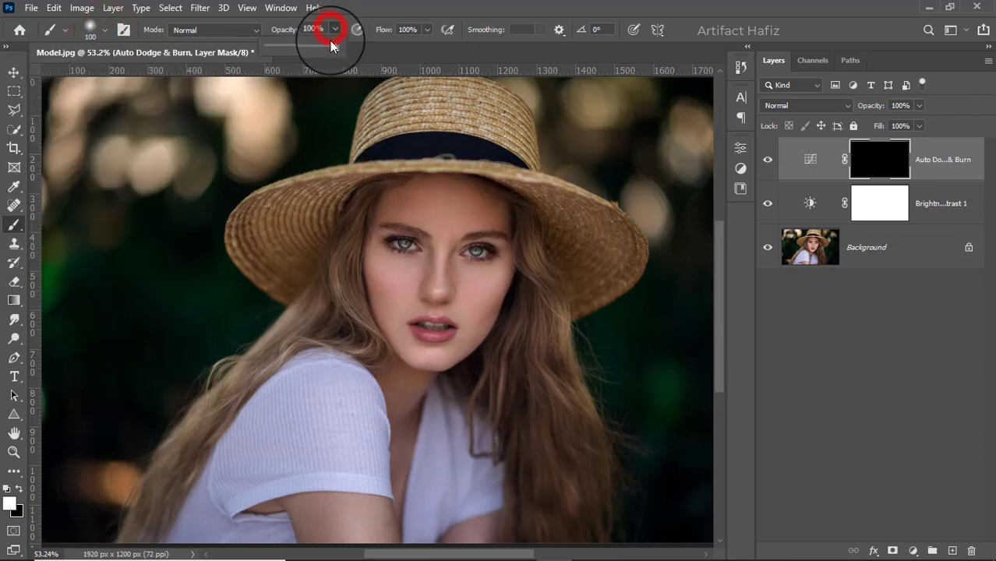
{"action": "left_click", "coordinate": [20, 489]}
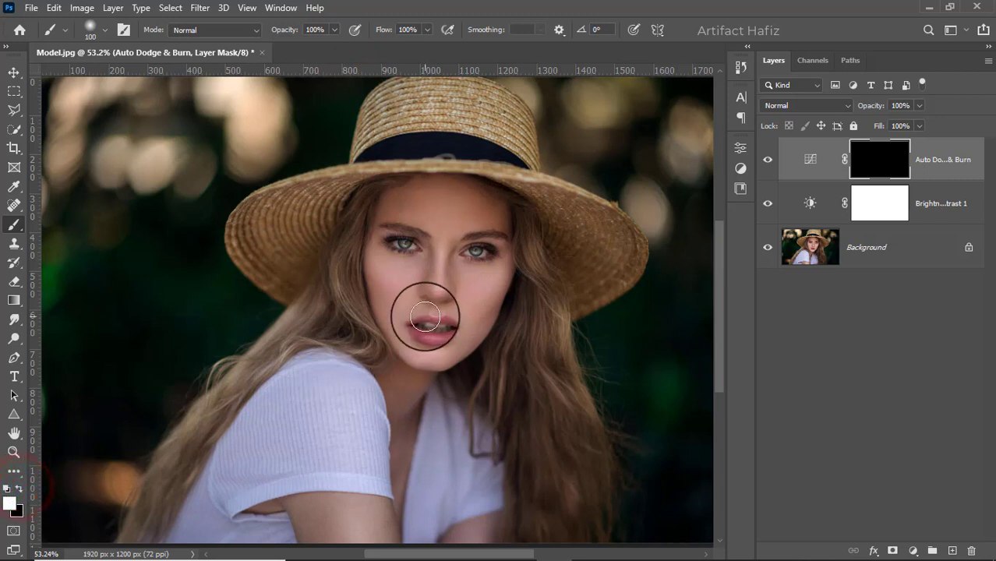
Step: Enlarge the brush to 500 px and paint white over the face on the Auto Dodge & Burn mask, checking the layer's effect
{"action": "key", "text": "bracketright"}
{"action": "key", "text": "bracketright"}
{"action": "key", "text": "bracketright"}
{"action": "key", "text": "bracketright"}
{"action": "key", "text": "bracketright"}
{"action": "key", "text": "bracketright"}
{"action": "key", "text": "bracketright"}
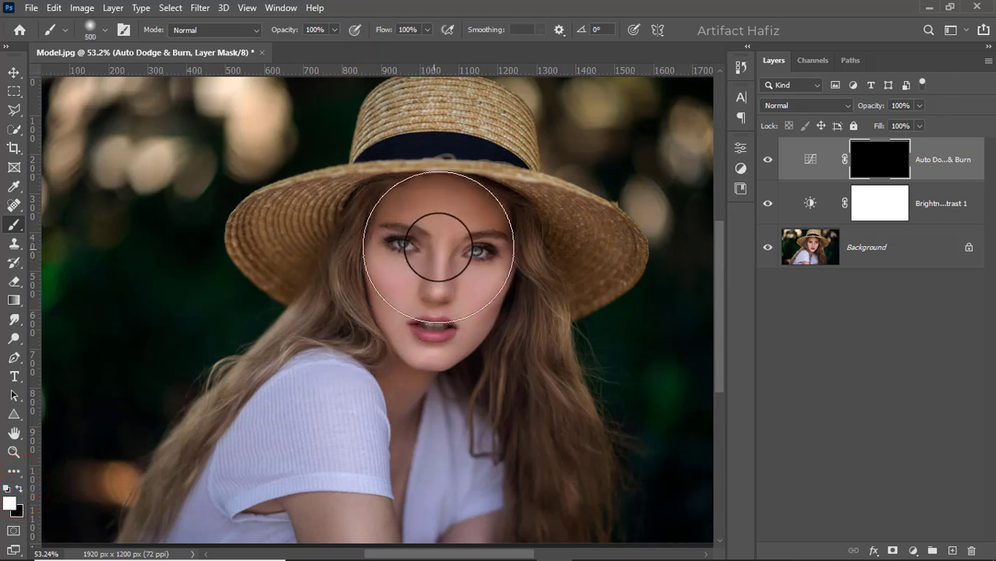
{"action": "left_click_drag", "start_coordinate": [434, 236], "coordinate": [434, 322]}
{"action": "left_click_drag", "start_coordinate": [425, 313], "coordinate": [427, 362]}
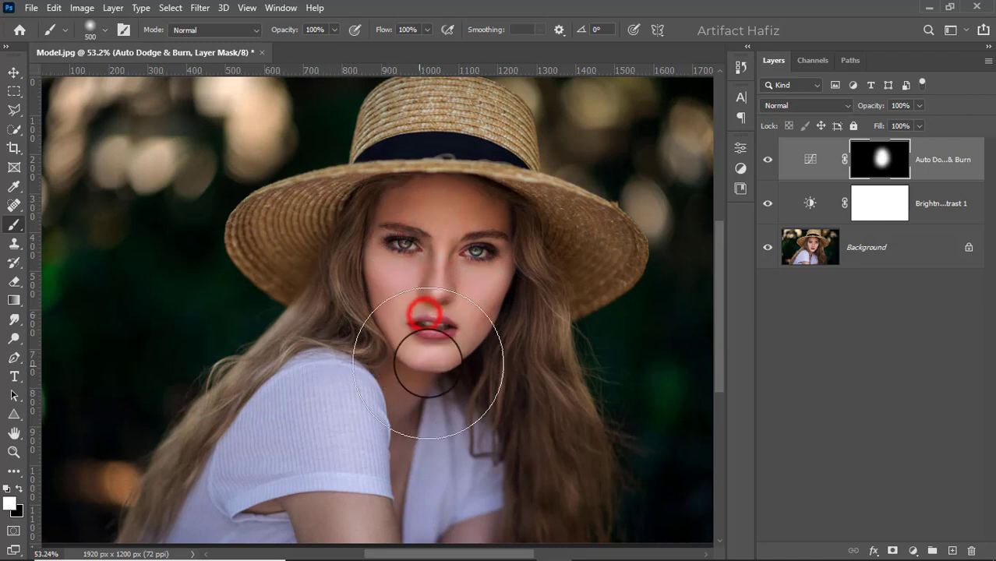
{"action": "left_click_drag", "start_coordinate": [439, 222], "coordinate": [431, 355]}
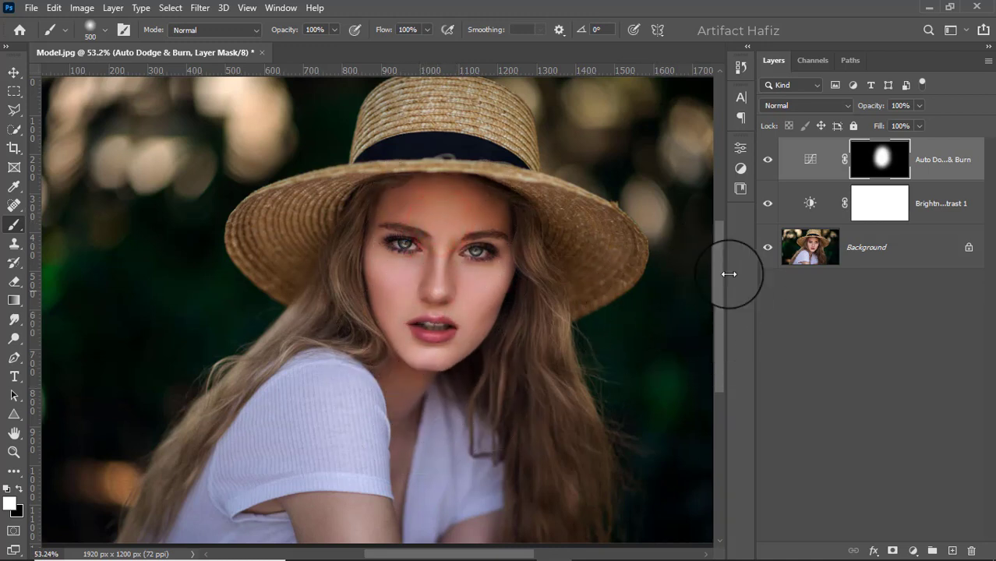
{"action": "left_click", "coordinate": [767, 160]}
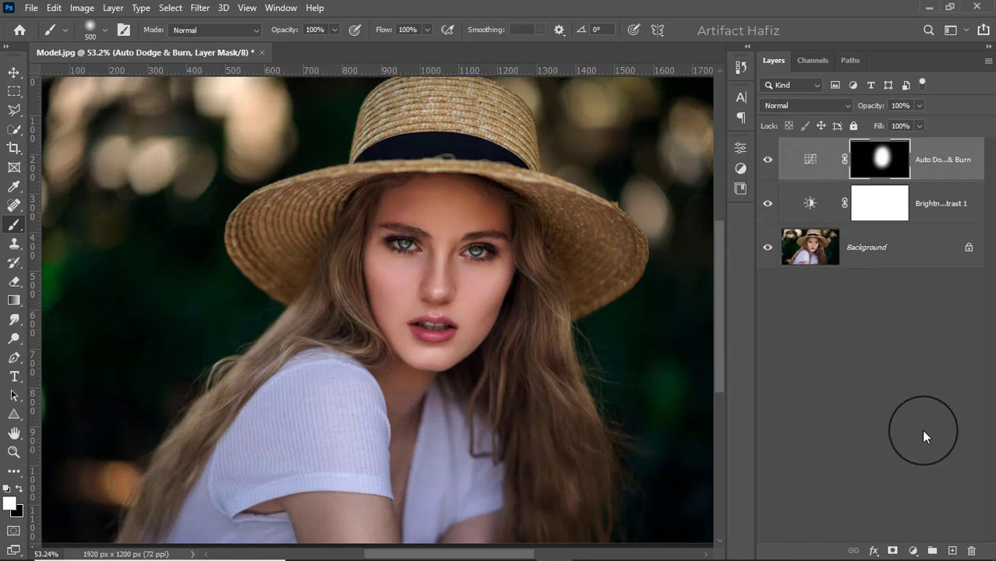
Step: Add a Color Lookup adjustment layer on top using the Fuji ETERNA 250D Kodak 2395 3DLUT and set its opacity to 10%
{"action": "left_click", "coordinate": [913, 551]}
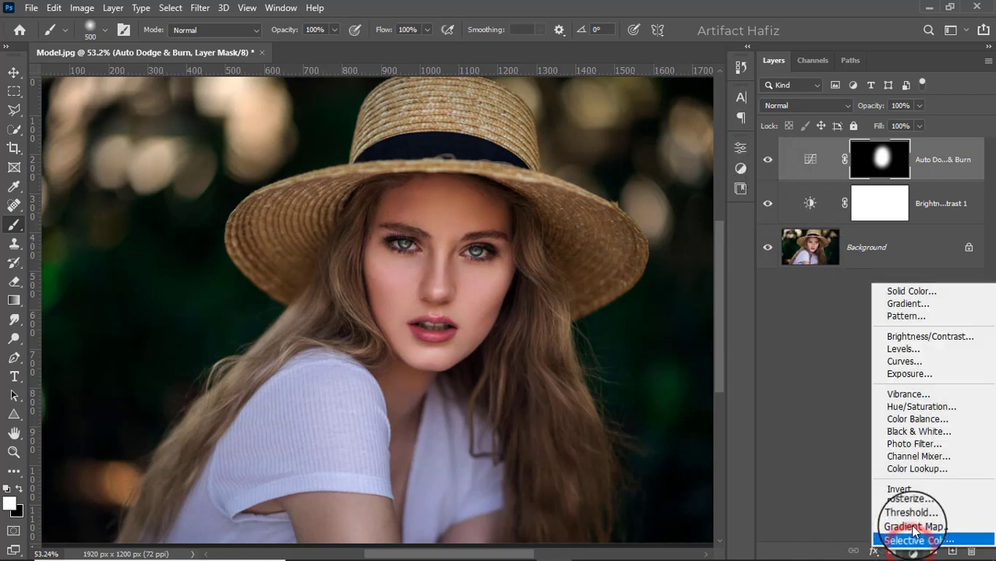
{"action": "left_click", "coordinate": [915, 471]}
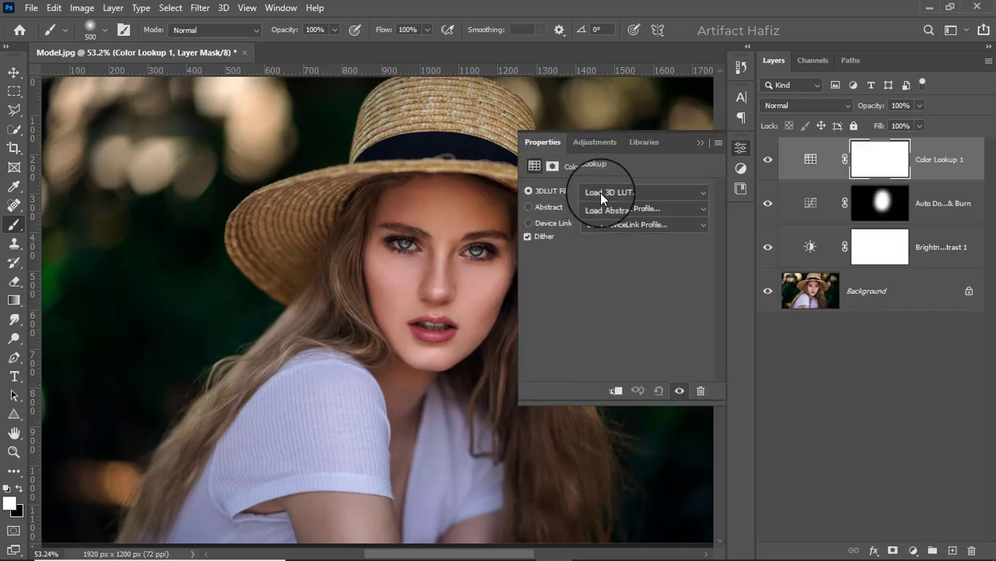
{"action": "left_click", "coordinate": [601, 195]}
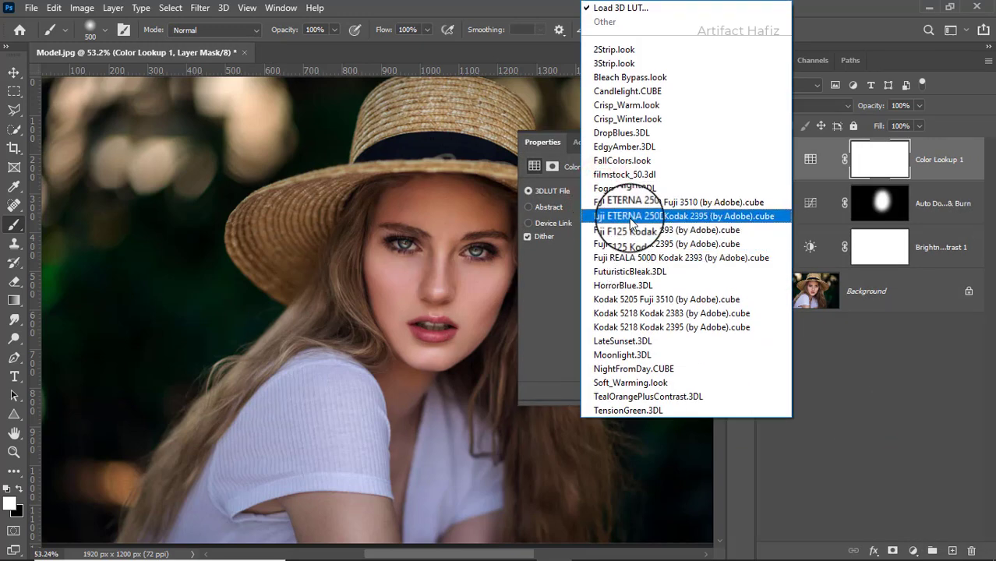
{"action": "left_click", "coordinate": [629, 216]}
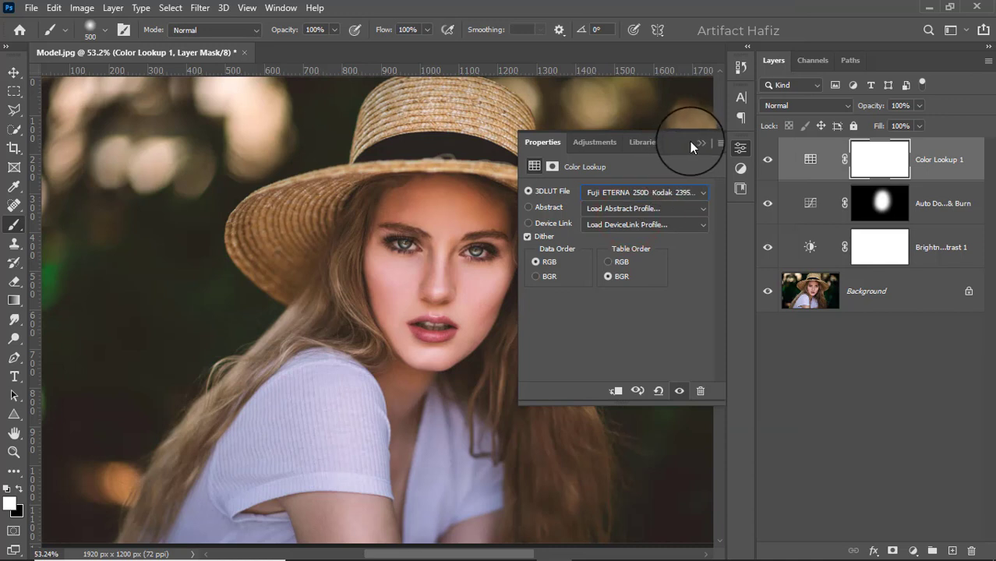
{"action": "left_click", "coordinate": [695, 142]}
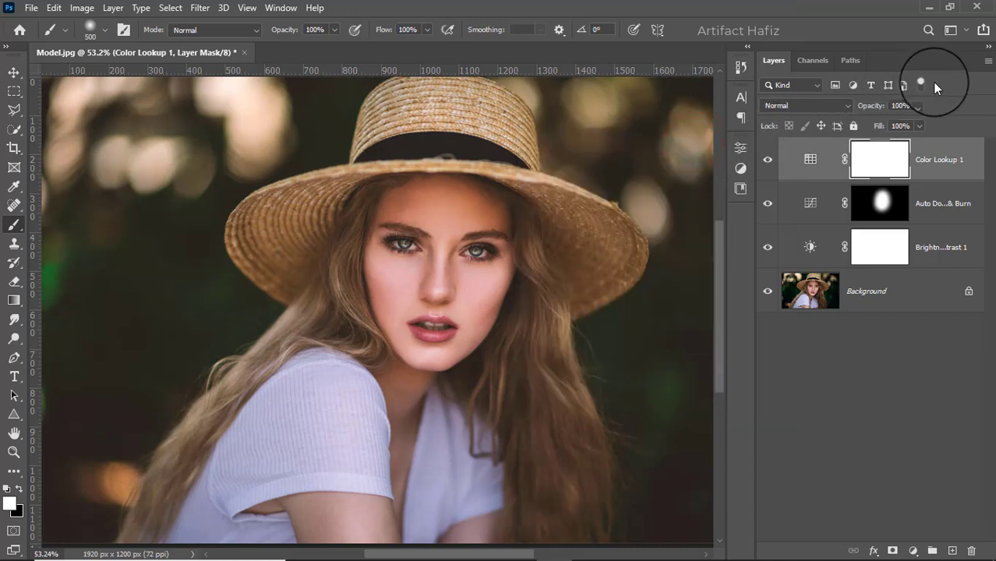
{"action": "left_click", "coordinate": [919, 105]}
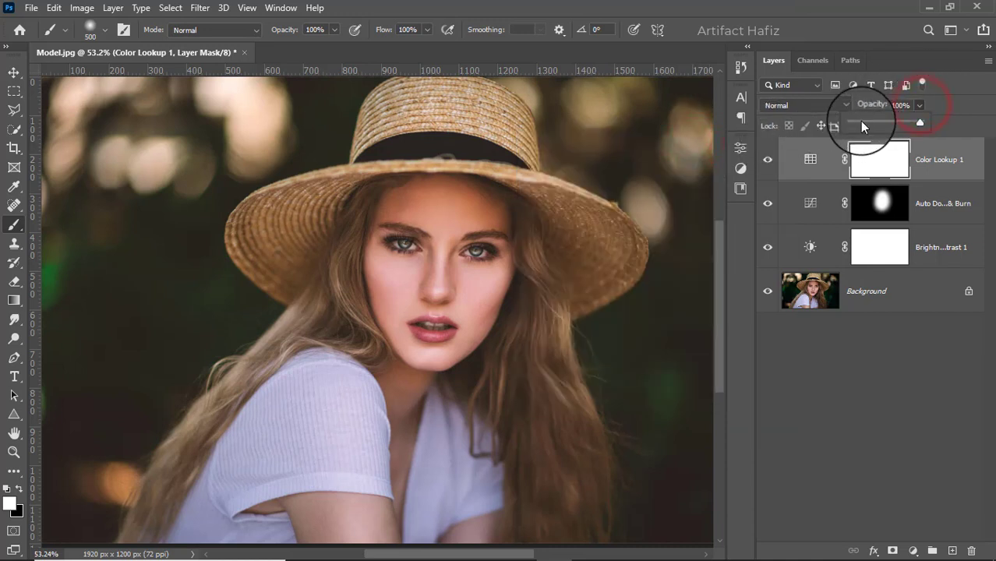
{"action": "left_click_drag", "start_coordinate": [861, 121], "coordinate": [858, 122]}
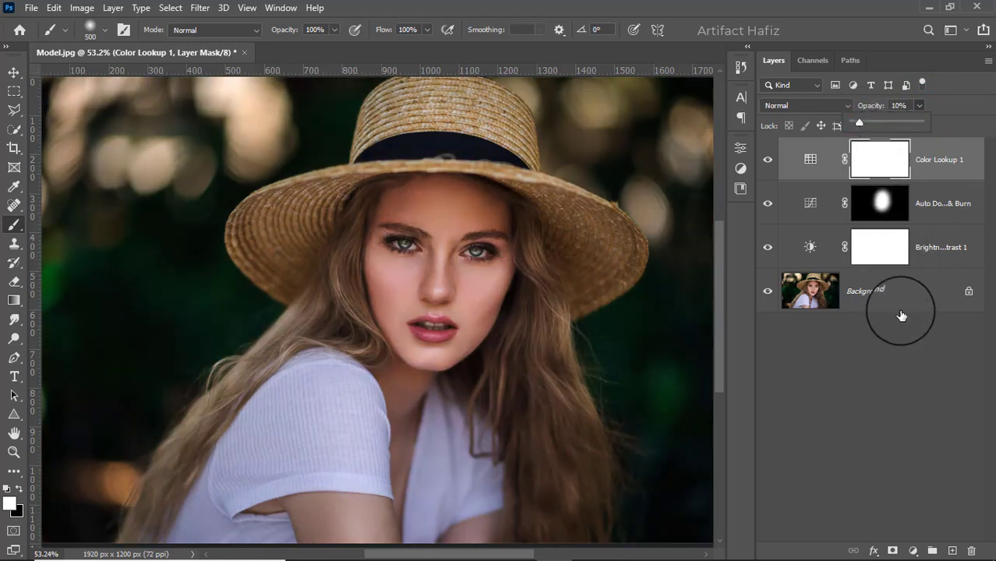
Step: Add a Levels adjustment layer above the Color Lookup layer and set its white input level to 240
{"action": "left_click", "coordinate": [914, 548]}
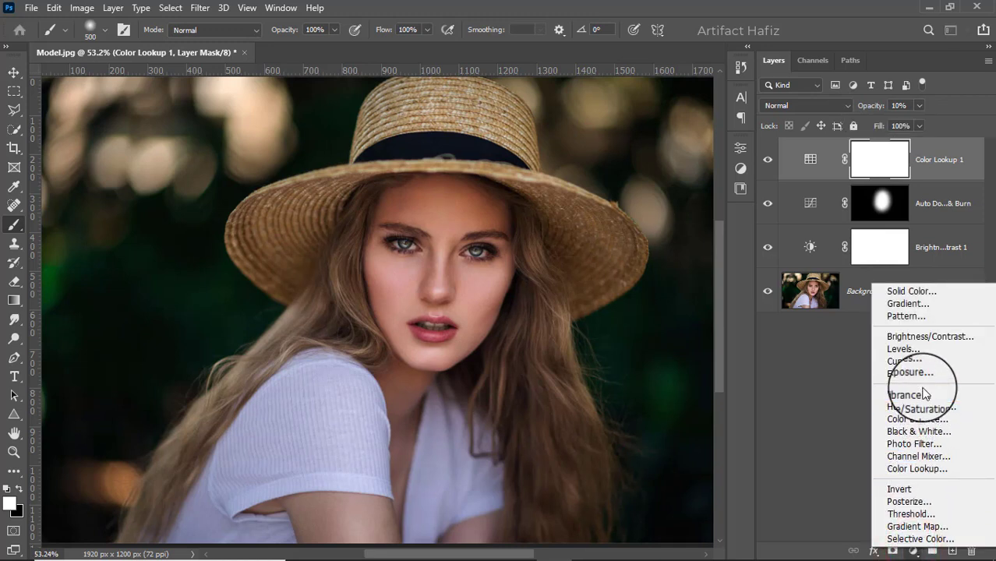
{"action": "left_click", "coordinate": [926, 348]}
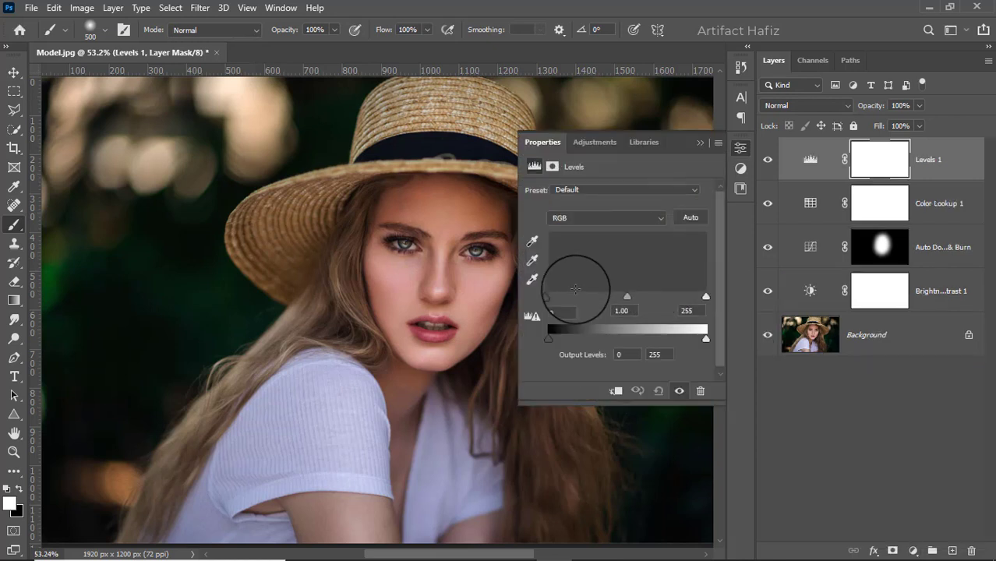
{"action": "left_click_drag", "start_coordinate": [706, 297], "coordinate": [696, 296]}
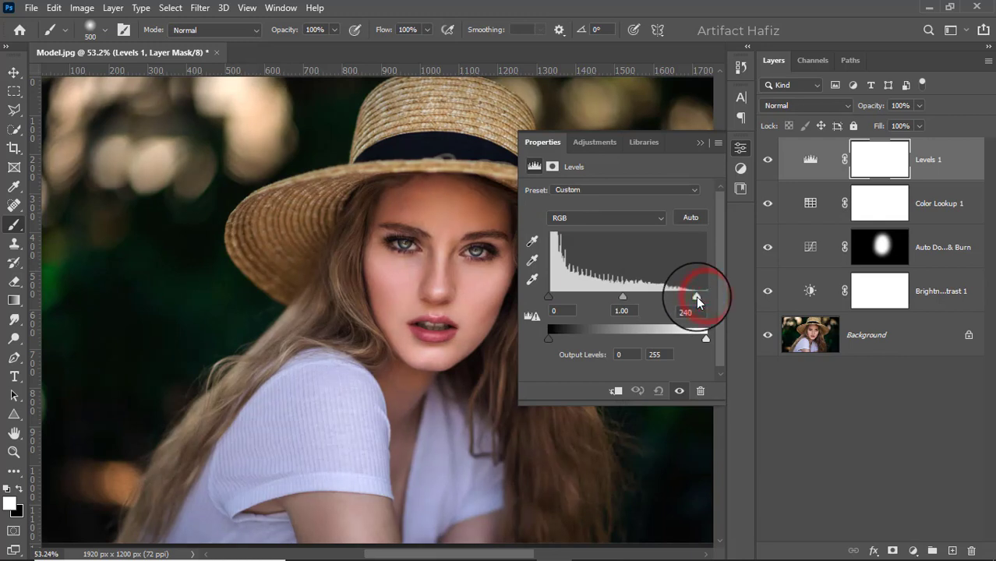
{"action": "left_click", "coordinate": [701, 142]}
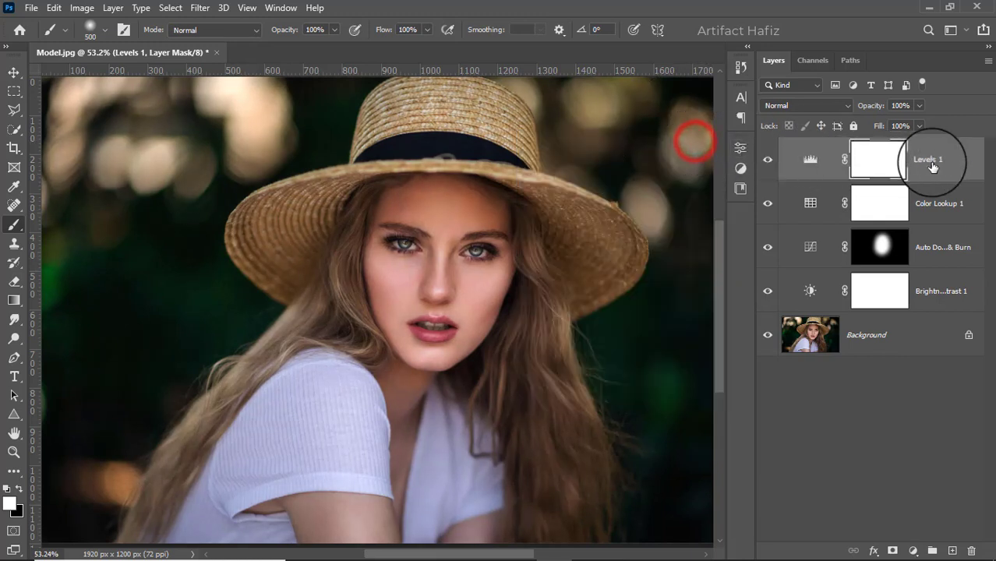
Step: Stamp all visible layers into a new layer above Levels 1 and convert it for Smart Filters
{"action": "left_click", "coordinate": [952, 161]}
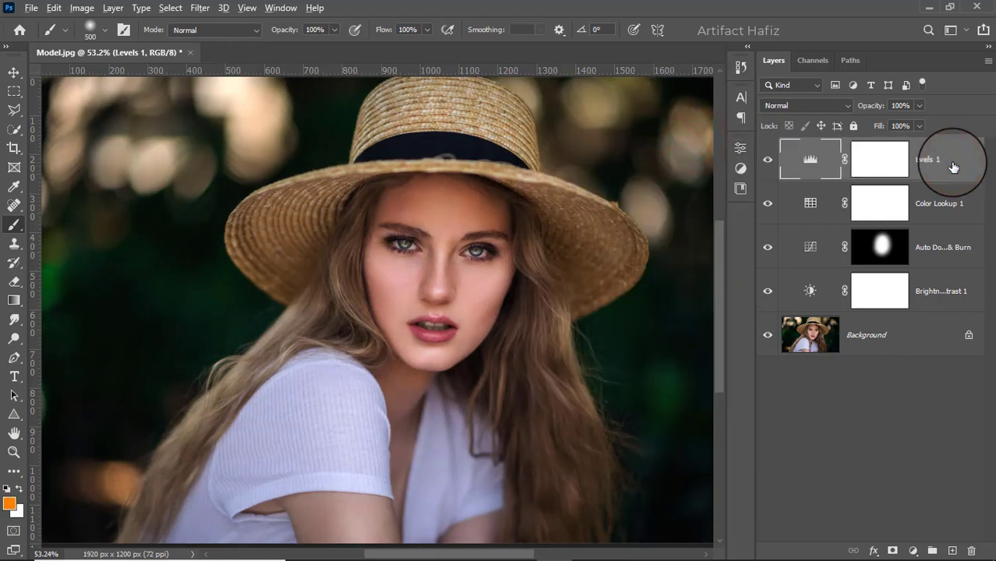
{"action": "key", "text": "ctrl+alt+shift+e"}
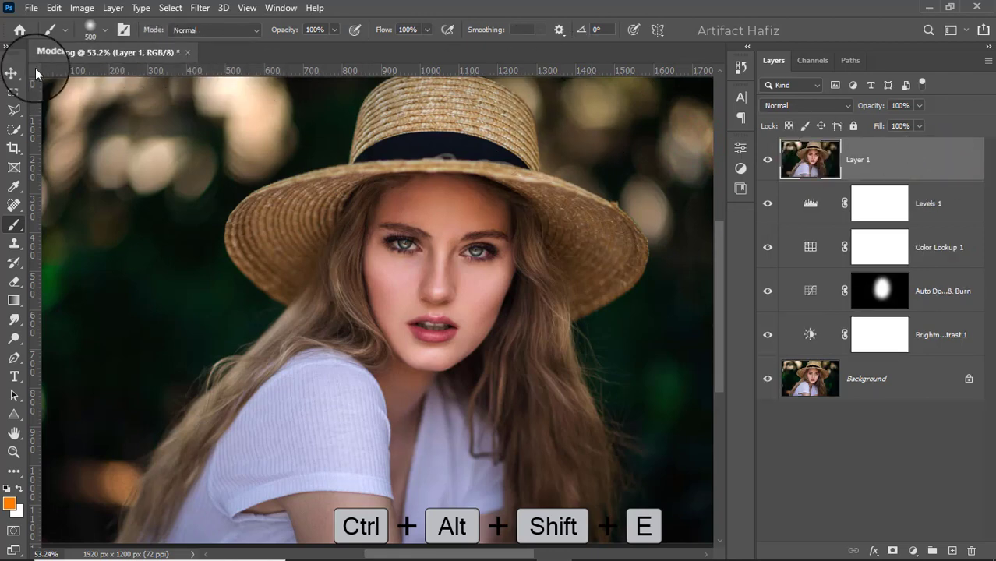
{"action": "left_click", "coordinate": [12, 72]}
{"action": "left_click", "coordinate": [200, 7]}
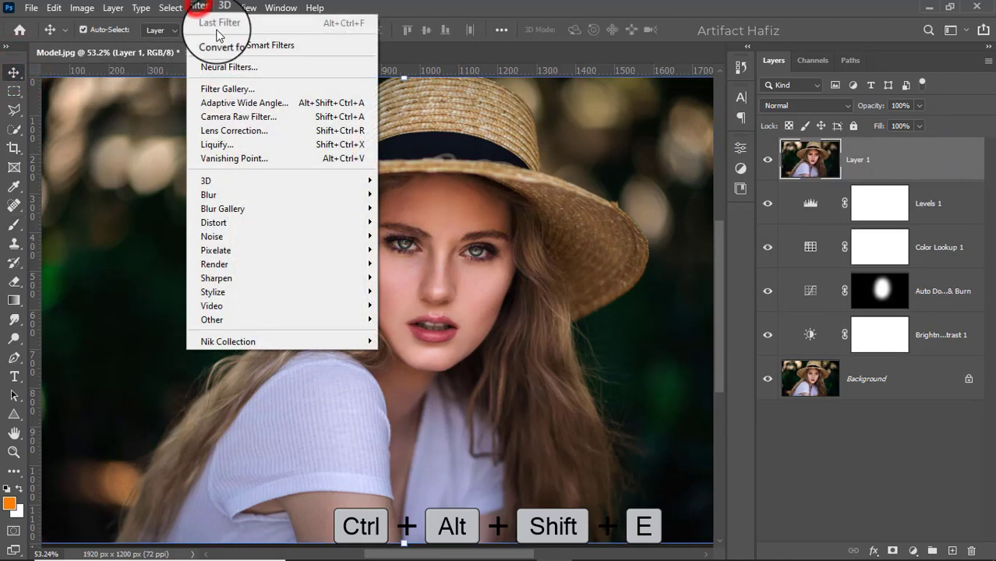
{"action": "left_click", "coordinate": [226, 46]}
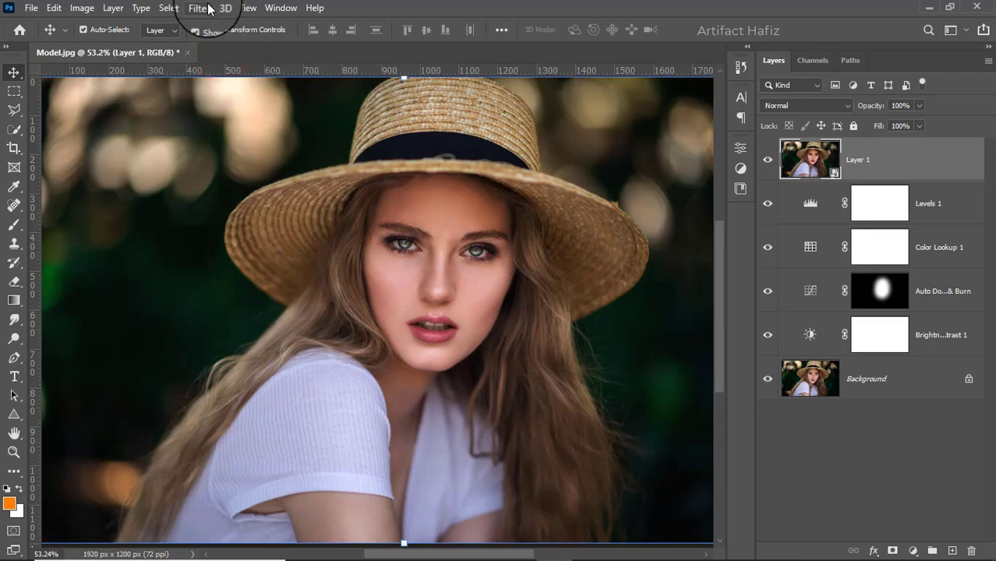
Step: Start the Camera Raw Filter on Layer 1 and set Exposure -0.40, Highlights -16, Shadows +5, Whites +39 and Blacks +25
{"action": "left_click", "coordinate": [207, 7]}
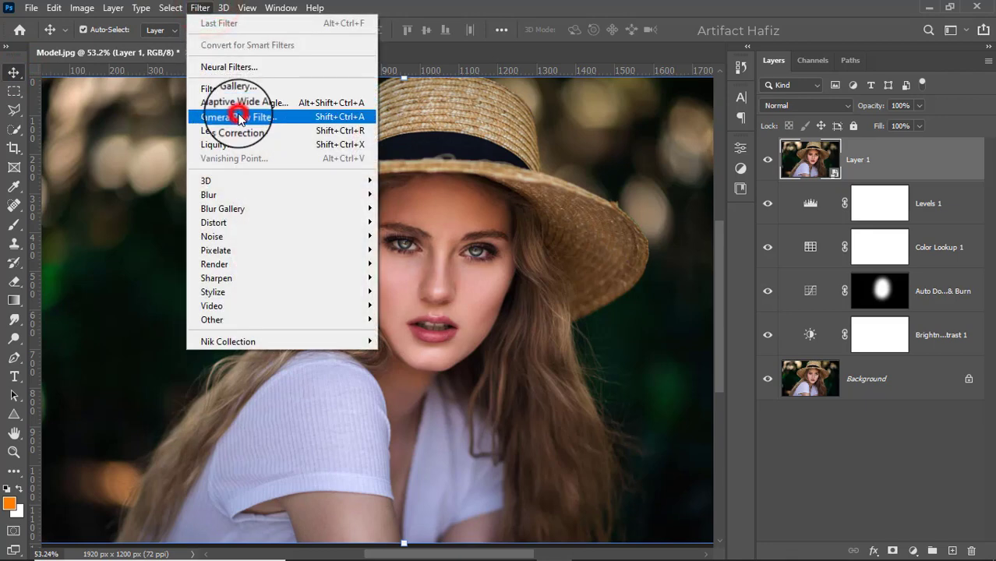
{"action": "left_click", "coordinate": [240, 117]}
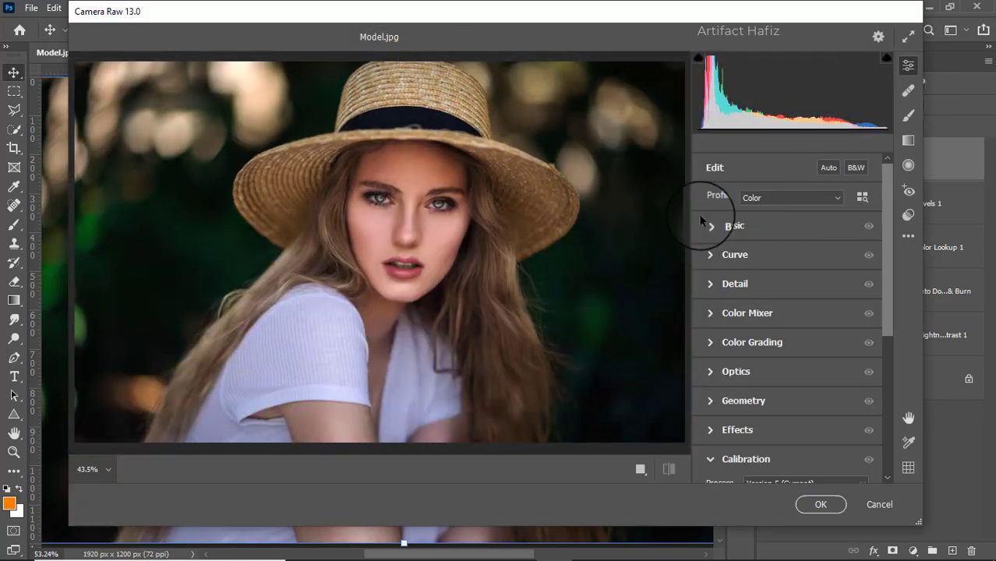
{"action": "left_click", "coordinate": [717, 227]}
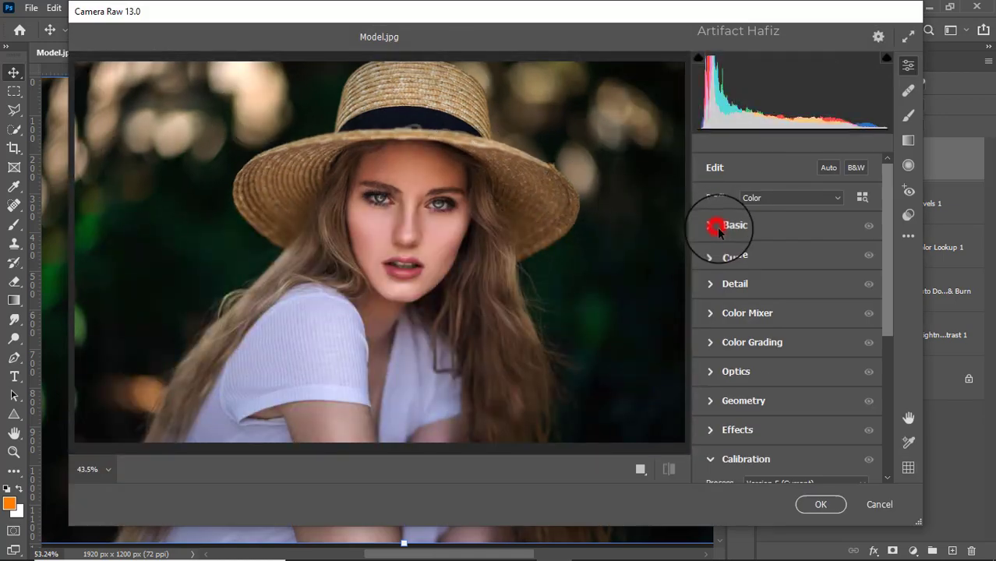
{"action": "left_click_drag", "start_coordinate": [787, 282], "coordinate": [780, 284]}
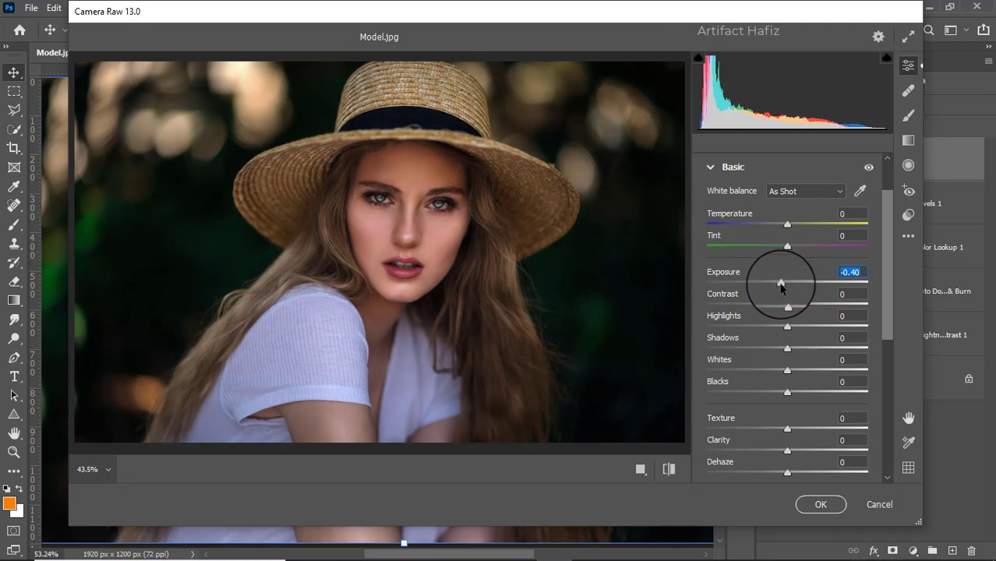
{"action": "left_click_drag", "start_coordinate": [787, 327], "coordinate": [822, 368]}
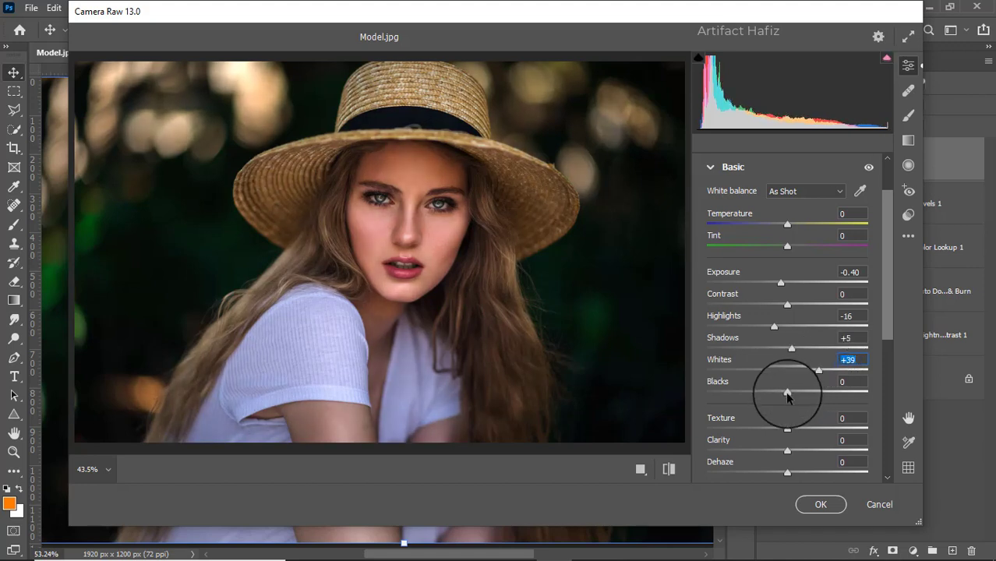
{"action": "left_click_drag", "start_coordinate": [787, 396], "coordinate": [807, 396]}
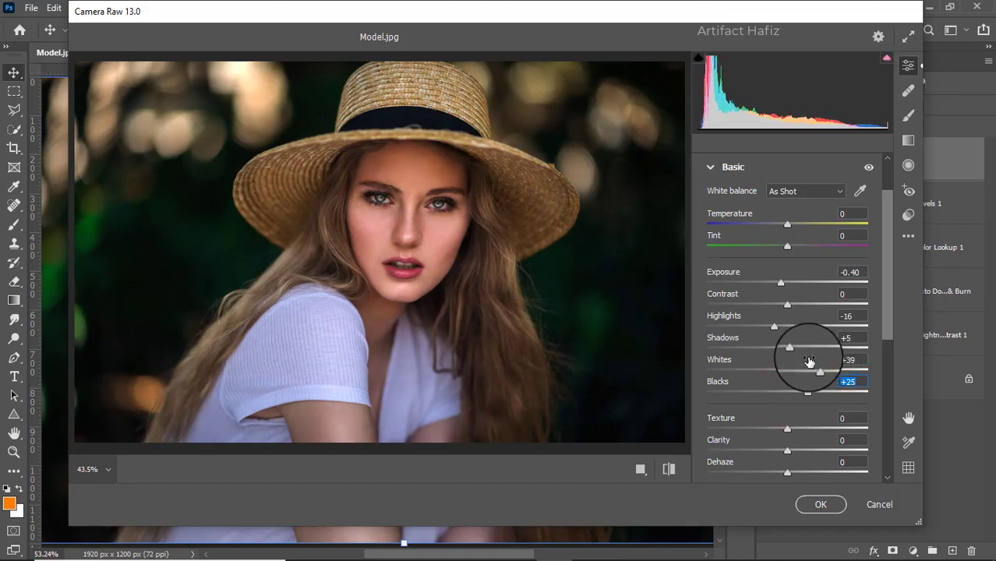
Step: Set Texture to -5, Clarity to +4 and Dehaze to +25, and raise Vibrance slightly
{"action": "scroll", "coordinate": [809, 361], "scroll_direction": "down", "scroll_amount": 2}
{"action": "left_click_drag", "start_coordinate": [786, 356], "coordinate": [805, 407]}
{"action": "scroll", "coordinate": [802, 390], "scroll_direction": "down", "scroll_amount": 2}
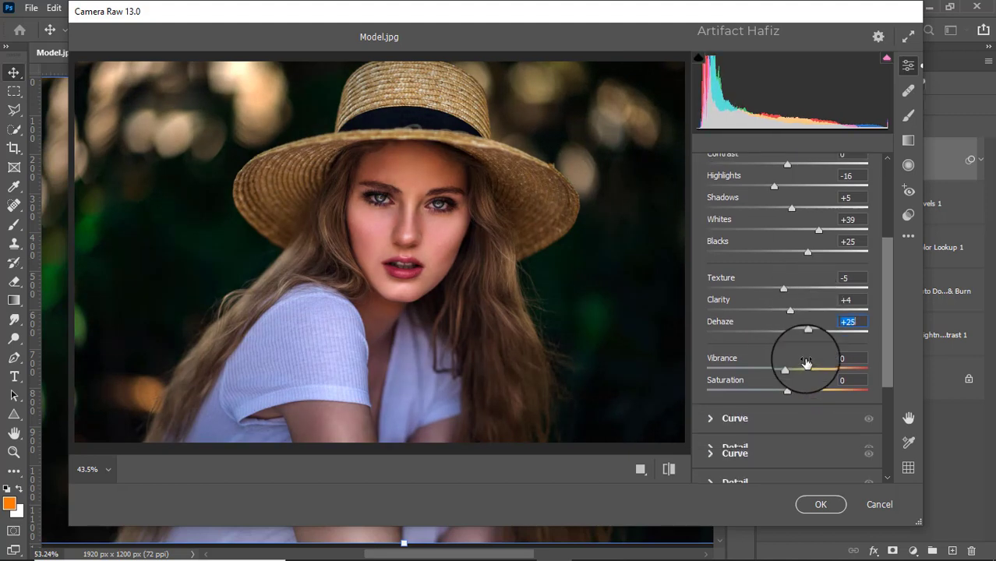
{"action": "scroll", "coordinate": [760, 355], "scroll_direction": "down", "scroll_amount": 1}
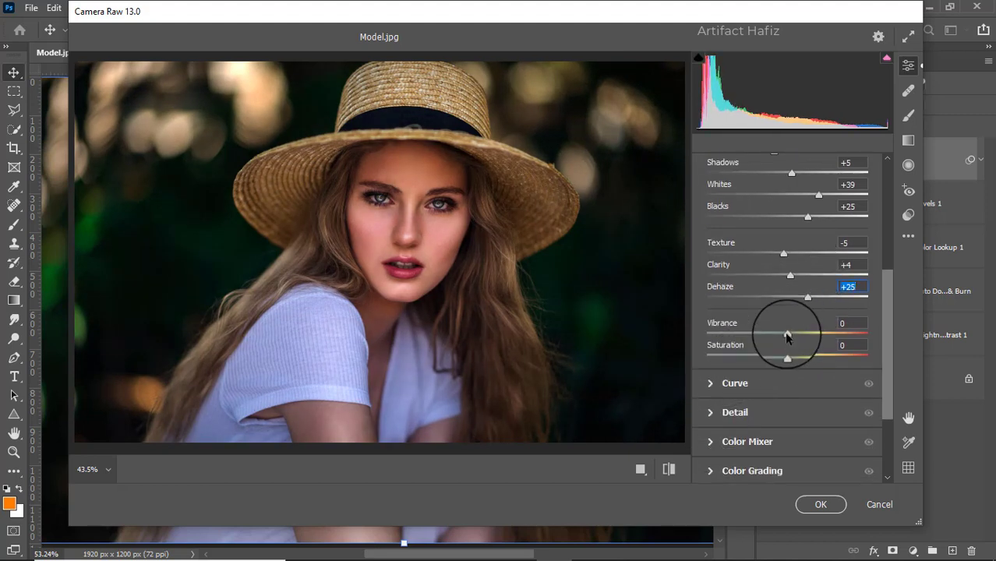
{"action": "left_click_drag", "start_coordinate": [788, 335], "coordinate": [793, 333]}
Step: Lift the black point of the blue channel's point curve to an output of about 4
{"action": "left_click", "coordinate": [711, 382]}
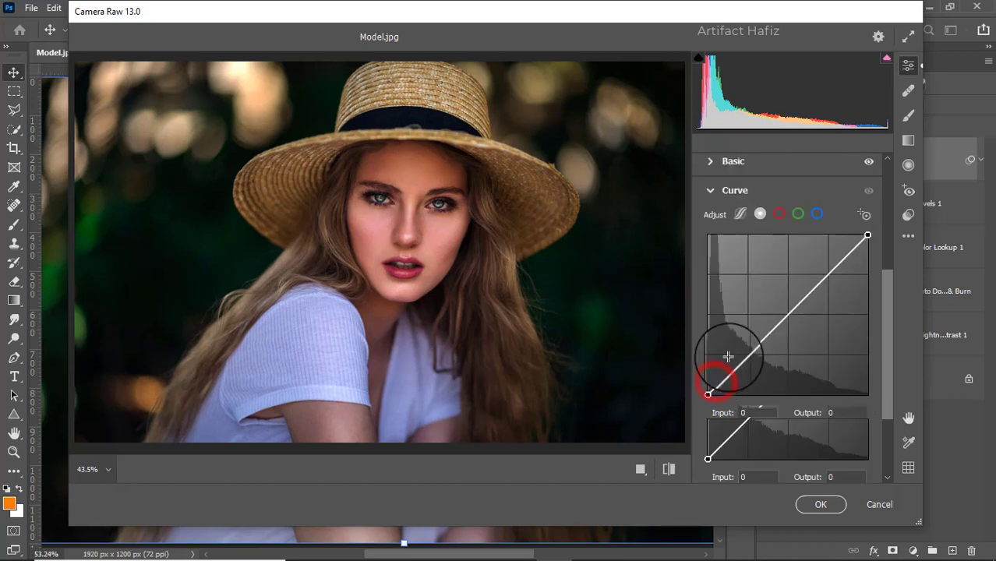
{"action": "left_click", "coordinate": [817, 213]}
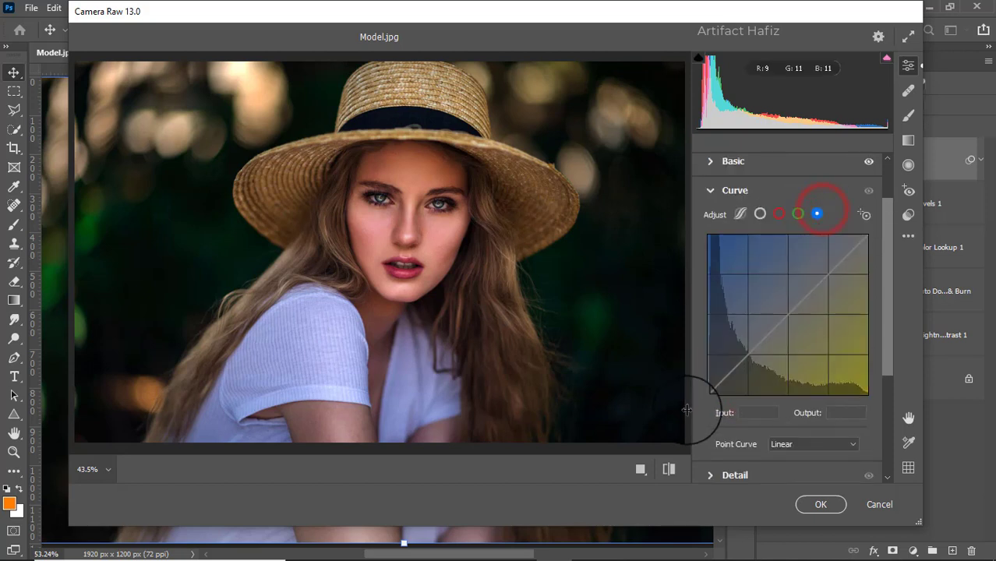
{"action": "left_click_drag", "start_coordinate": [707, 395], "coordinate": [707, 391]}
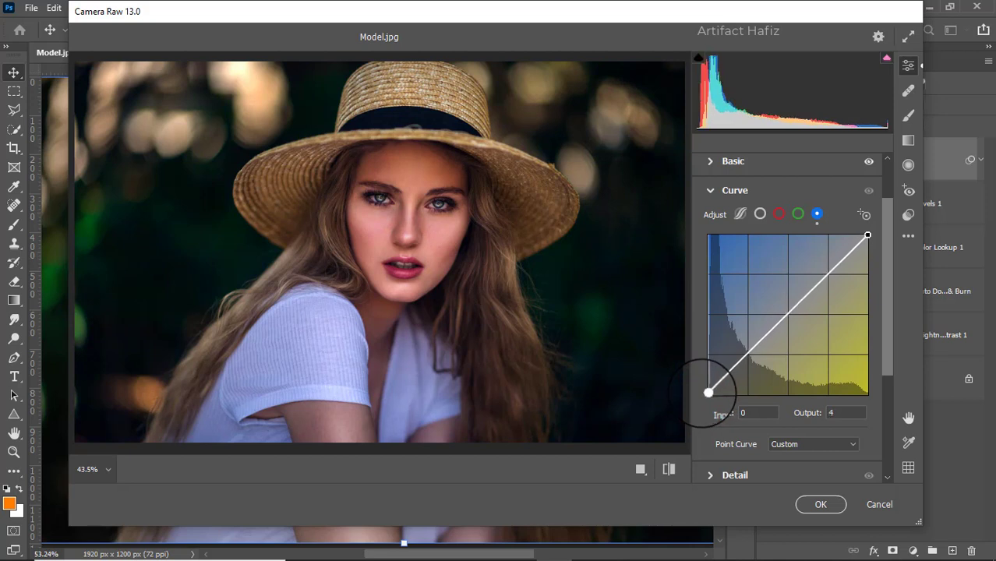
Step: Set the Detail adjustments Sharpening, Noise Reduction and Color Noise Reduction to 10 each
{"action": "scroll", "coordinate": [812, 412], "scroll_direction": "down", "scroll_amount": 2}
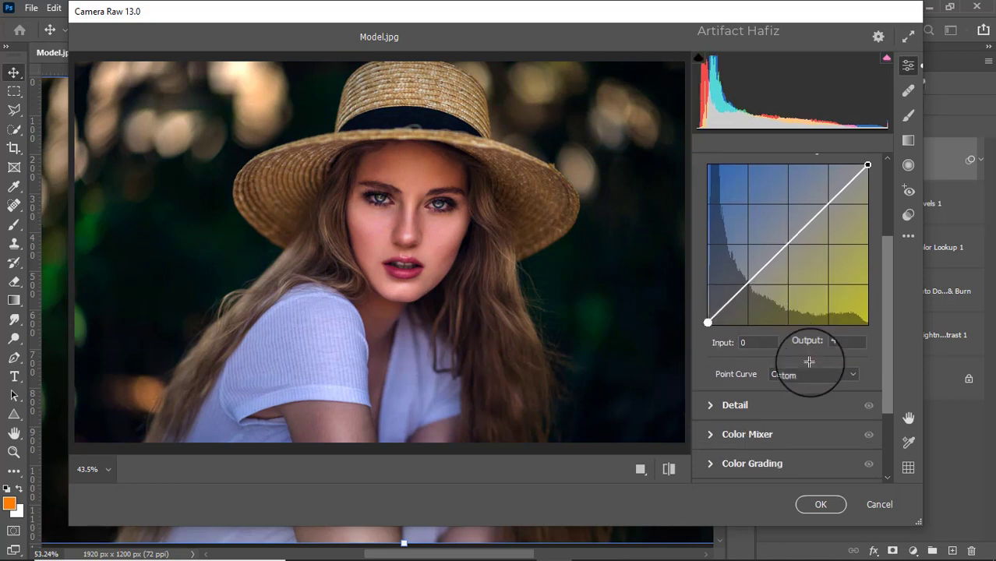
{"action": "left_click", "coordinate": [734, 405]}
{"action": "left_click_drag", "start_coordinate": [706, 320], "coordinate": [720, 320]}
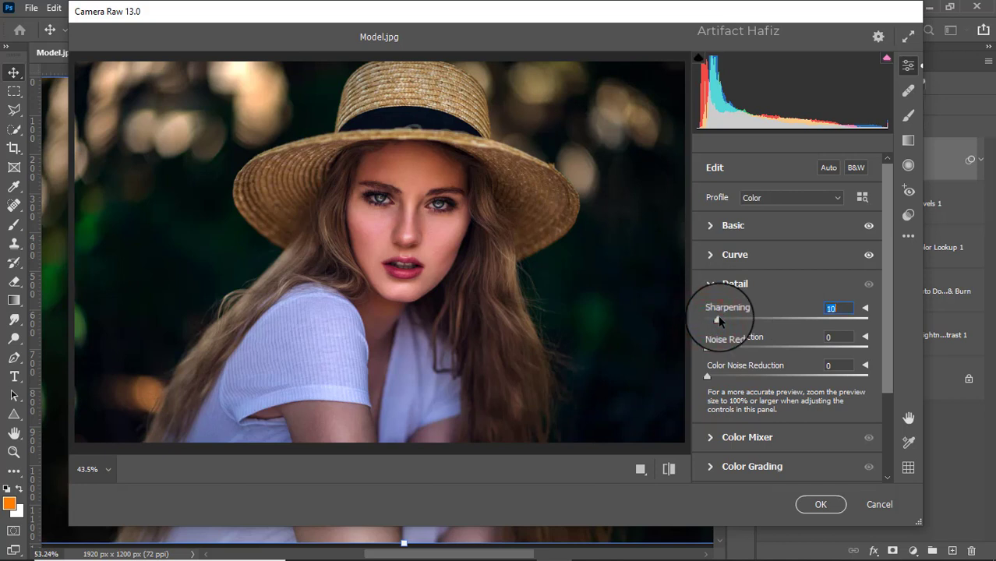
{"action": "left_click_drag", "start_coordinate": [707, 346], "coordinate": [723, 376]}
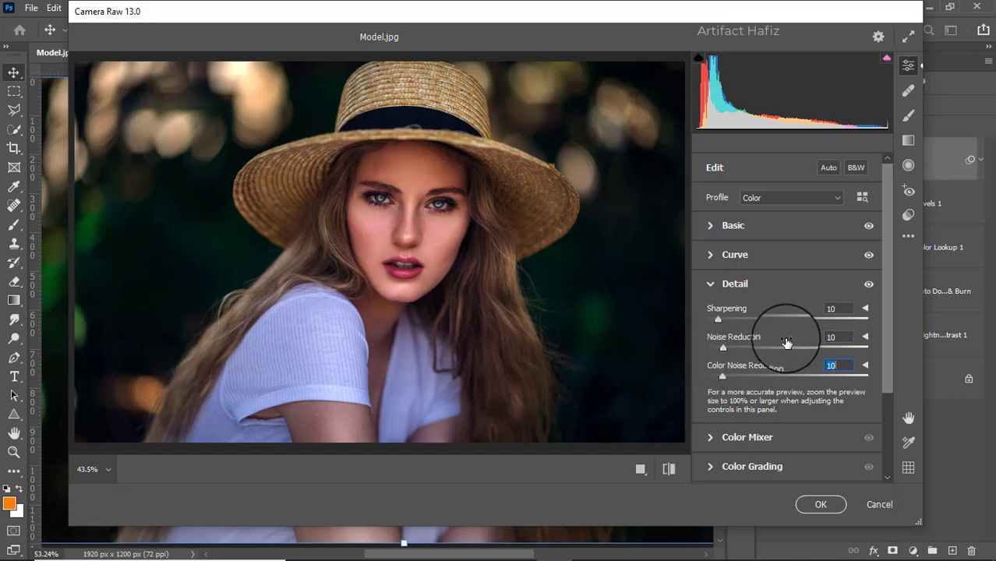
Step: Set the Color Mixer saturation to Reds +14, Oranges -13, Yellows +10, Greens +9, Aquas +7 and Blues +13
{"action": "scroll", "coordinate": [783, 336], "scroll_direction": "down", "scroll_amount": 3}
{"action": "left_click", "coordinate": [735, 330]}
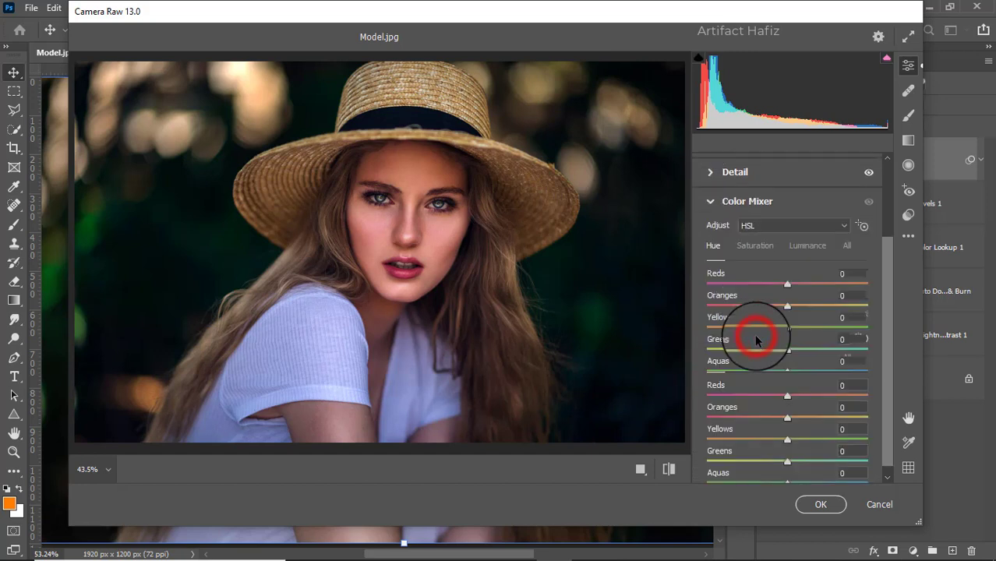
{"action": "left_click", "coordinate": [761, 248]}
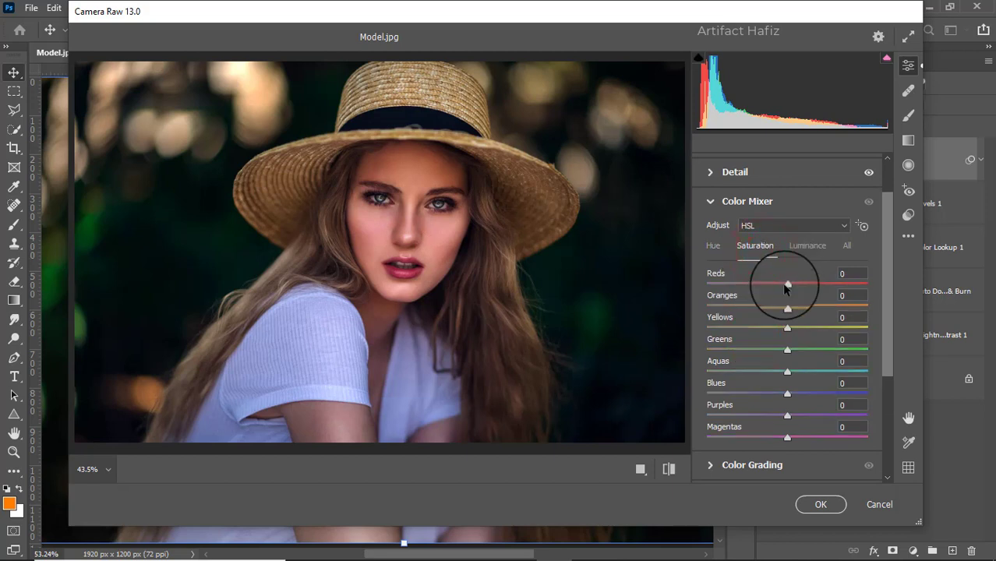
{"action": "left_click_drag", "start_coordinate": [782, 300], "coordinate": [797, 393]}
Step: Set the Color Mixer luminance to Reds +15, Oranges +5, Yellows +27 and Greens +21, and raise Aquas slightly
{"action": "left_click", "coordinate": [809, 246]}
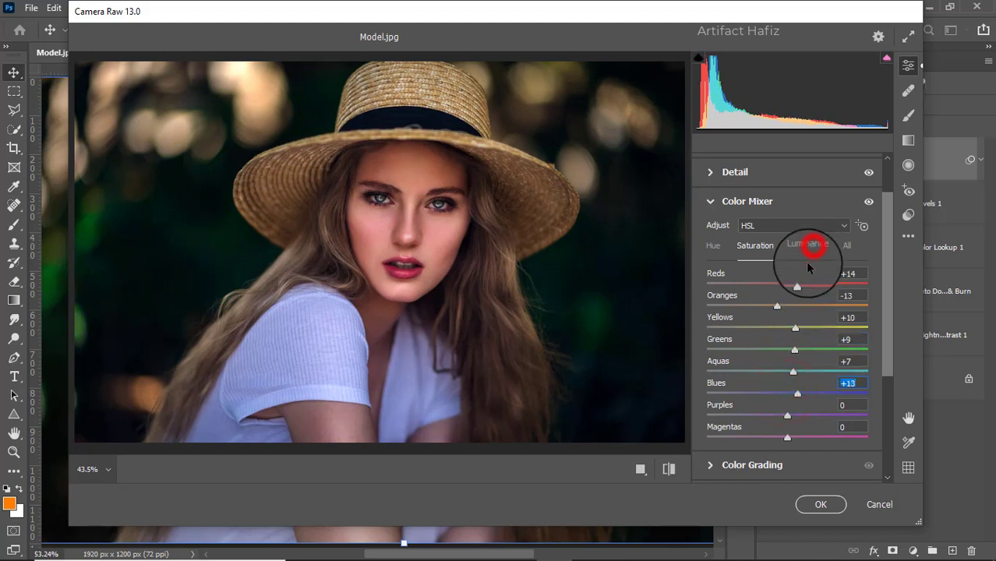
{"action": "mouse_move", "coordinate": [786, 305]}
{"action": "left_mouse_down"}
{"action": "mouse_move", "coordinate": [807, 310]}
{"action": "mouse_move", "coordinate": [791, 307]}
{"action": "mouse_move", "coordinate": [834, 286]}
{"action": "mouse_move", "coordinate": [799, 293]}
{"action": "left_mouse_up"}
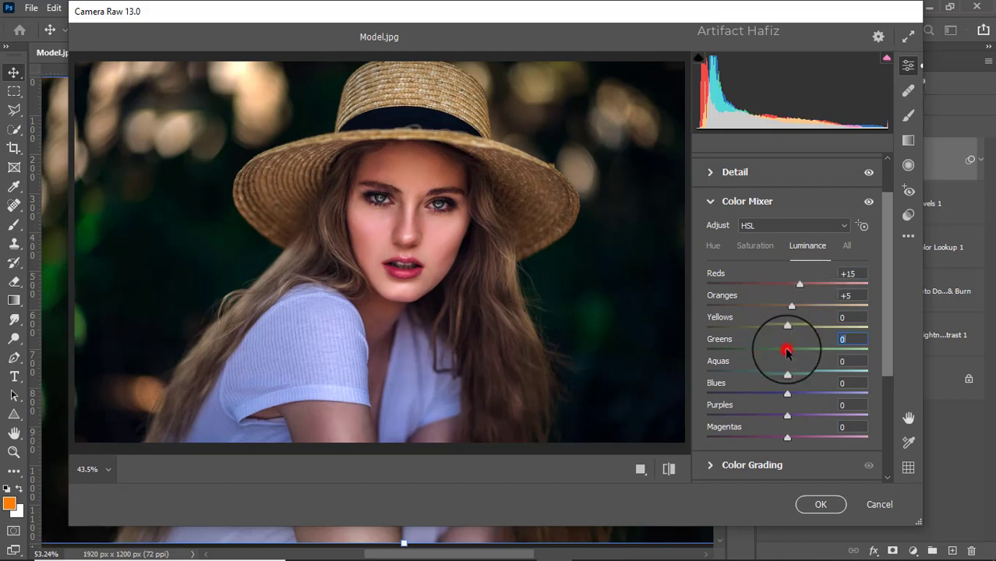
{"action": "left_click_drag", "start_coordinate": [787, 352], "coordinate": [810, 328]}
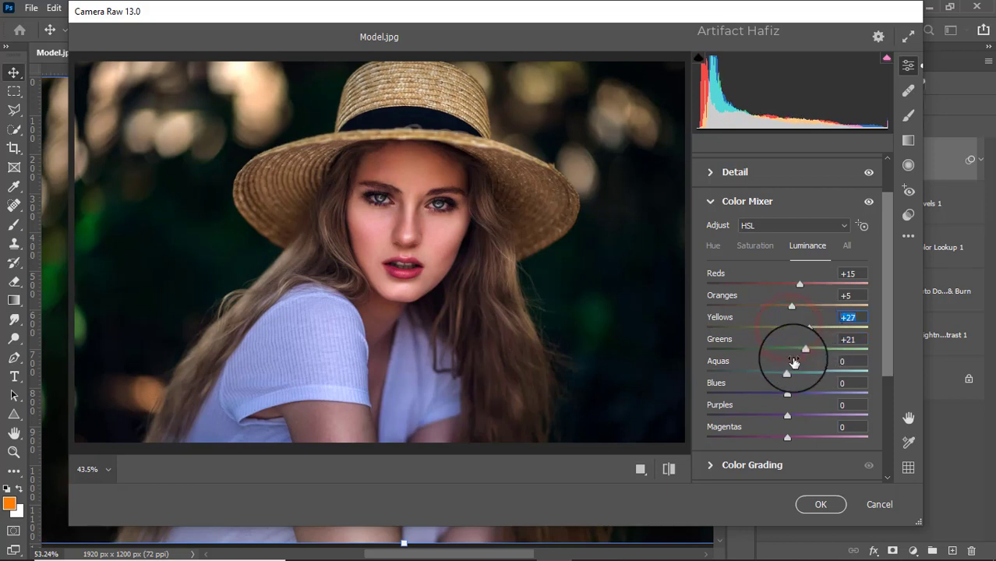
{"action": "left_click_drag", "start_coordinate": [787, 372], "coordinate": [797, 368]}
Step: Set the Color Mixer hue to Yellows +15, Greens +20, Aquas -100 and Blues -24
{"action": "left_click", "coordinate": [713, 246]}
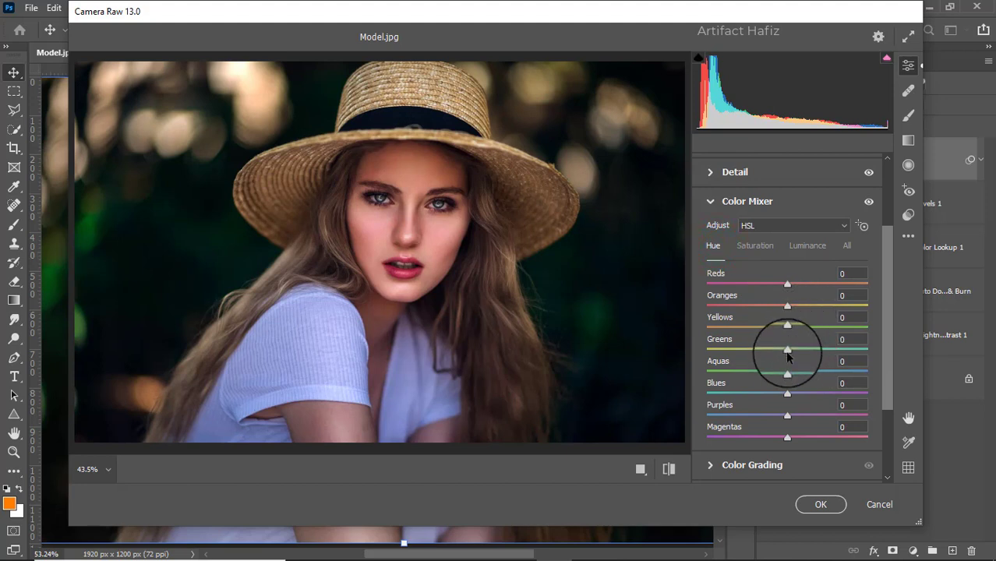
{"action": "left_click_drag", "start_coordinate": [787, 372], "coordinate": [693, 372]}
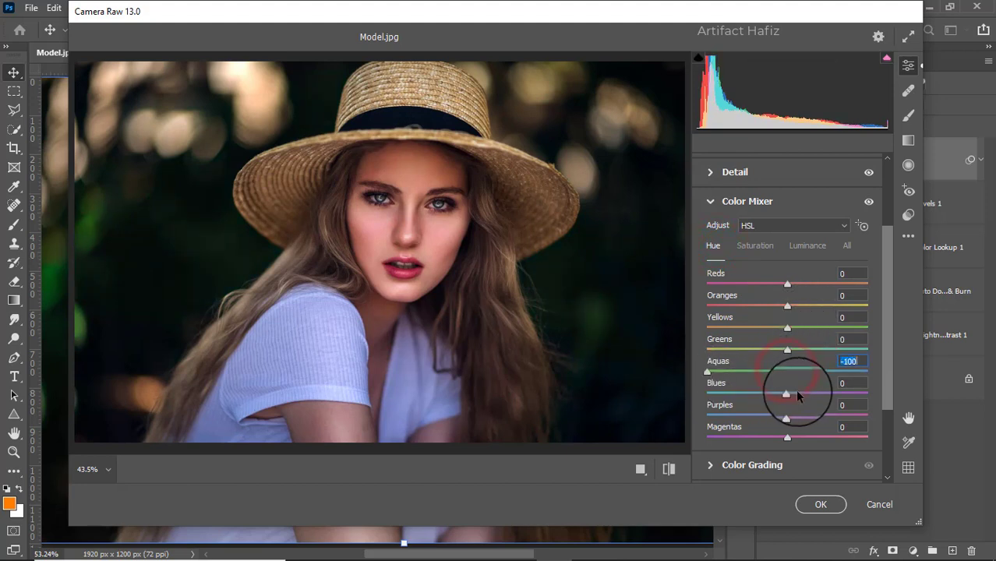
{"action": "left_click_drag", "start_coordinate": [787, 393], "coordinate": [767, 400]}
{"action": "left_click_drag", "start_coordinate": [788, 348], "coordinate": [798, 325]}
{"action": "left_click_drag", "start_coordinate": [833, 354], "coordinate": [798, 357]}
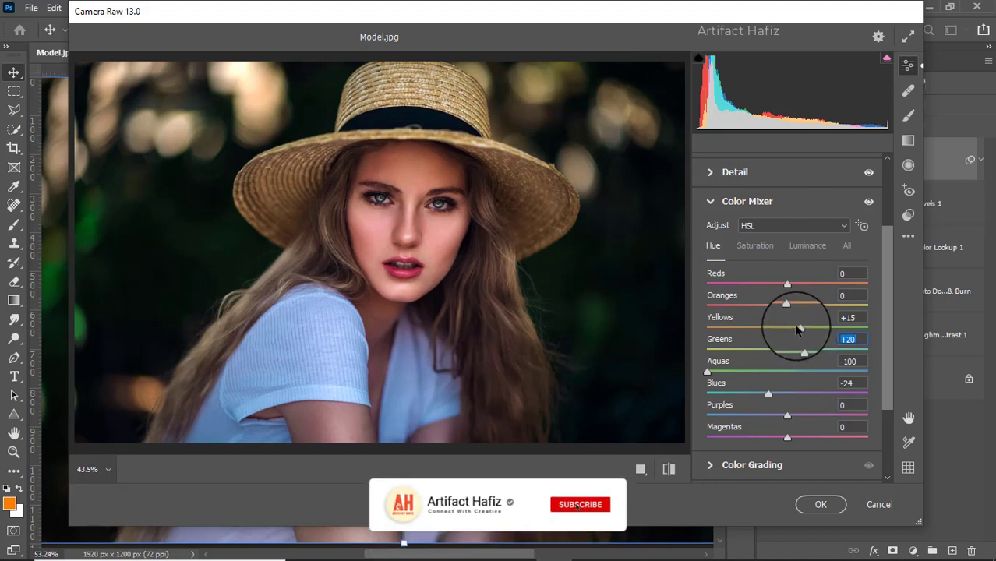
{"action": "mouse_move", "coordinate": [800, 329]}
{"action": "left_mouse_down"}
{"action": "mouse_move", "coordinate": [759, 332]}
{"action": "mouse_move", "coordinate": [817, 334]}
{"action": "mouse_move", "coordinate": [760, 343]}
{"action": "mouse_move", "coordinate": [806, 347]}
{"action": "left_mouse_up"}
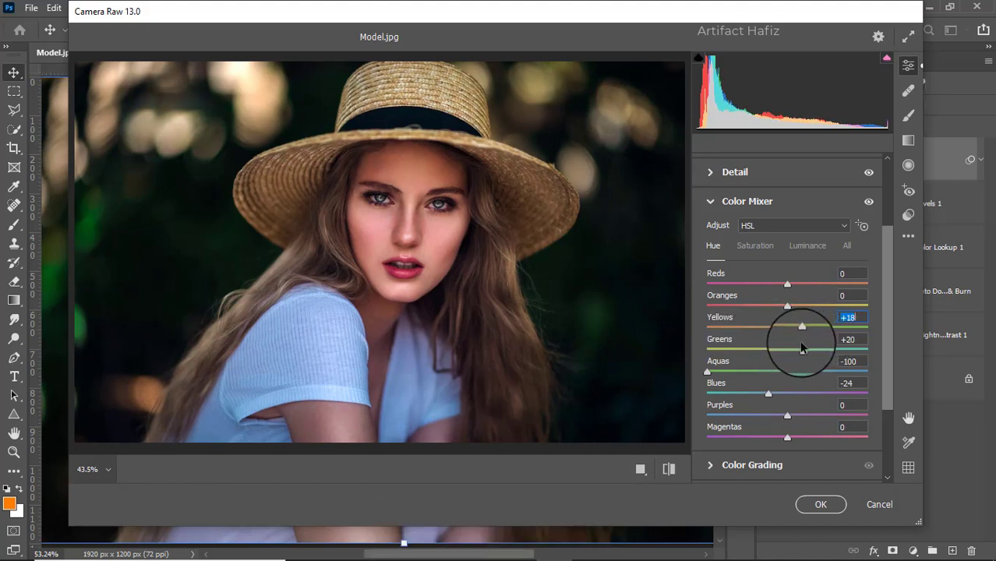
Step: Color grade the shadows with hue 262 and saturation 11, and the highlights with hue 91 and saturation 13
{"action": "scroll", "coordinate": [794, 379], "scroll_direction": "down", "scroll_amount": 2}
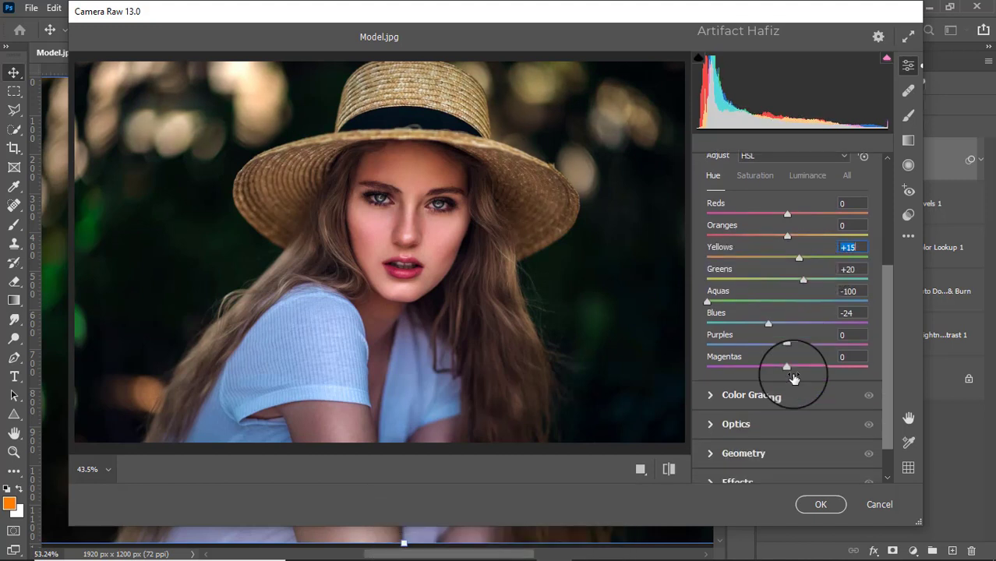
{"action": "left_click", "coordinate": [741, 393]}
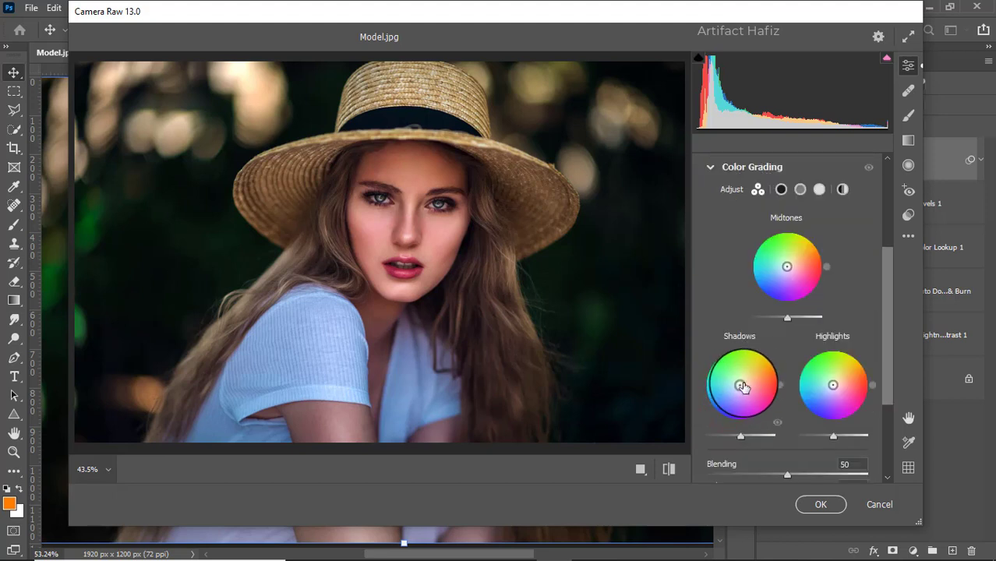
{"action": "left_click_drag", "start_coordinate": [735, 395], "coordinate": [712, 412]}
{"action": "mouse_move", "coordinate": [726, 460]}
{"action": "left_mouse_down"}
{"action": "mouse_move", "coordinate": [712, 410]}
{"action": "mouse_move", "coordinate": [717, 362]}
{"action": "mouse_move", "coordinate": [731, 451]}
{"action": "left_mouse_up"}
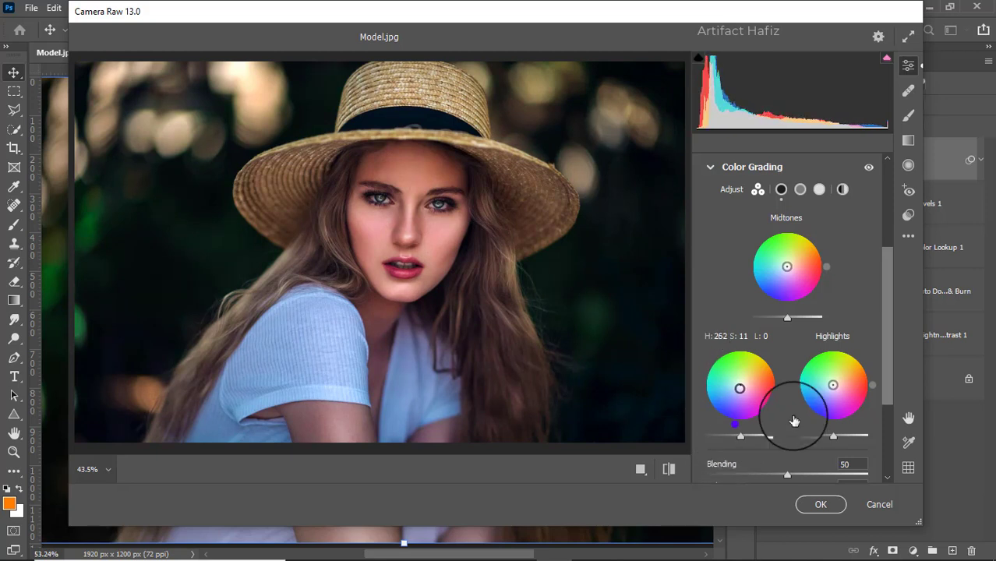
{"action": "left_click_drag", "start_coordinate": [834, 385], "coordinate": [794, 328]}
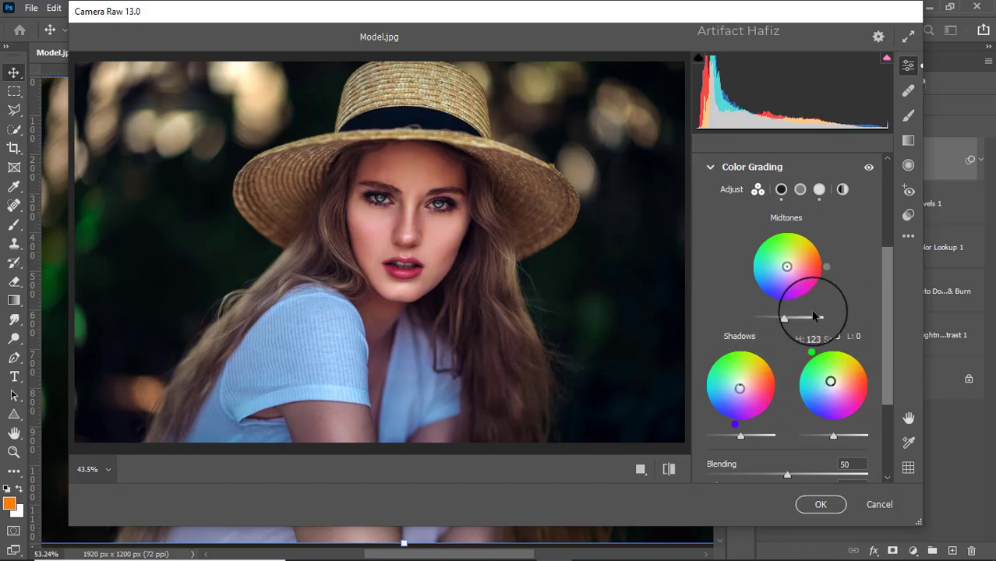
{"action": "scroll", "coordinate": [818, 312], "scroll_direction": "down", "scroll_amount": 3}
{"action": "scroll", "coordinate": [815, 306], "scroll_direction": "up", "scroll_amount": 1}
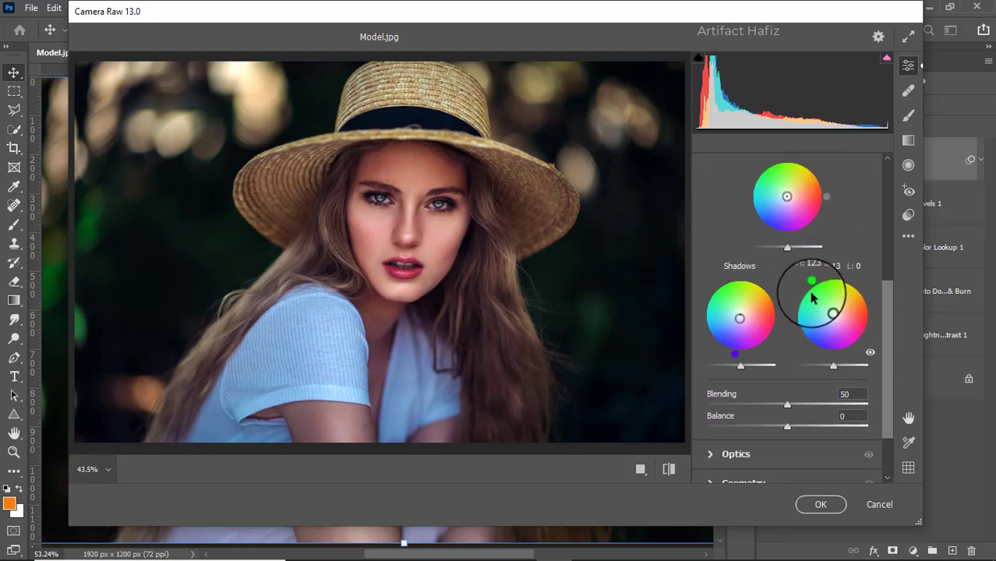
{"action": "left_click_drag", "start_coordinate": [813, 284], "coordinate": [839, 275]}
Step: Add a subtle vignette by setting the Vignetting effect to -5
{"action": "scroll", "coordinate": [837, 271], "scroll_direction": "down", "scroll_amount": 2}
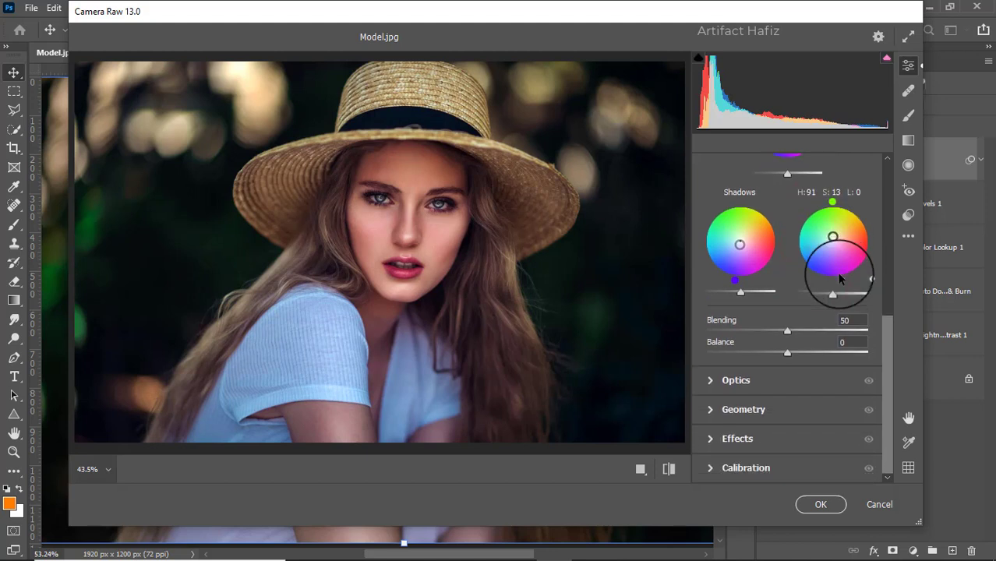
{"action": "left_click", "coordinate": [724, 440]}
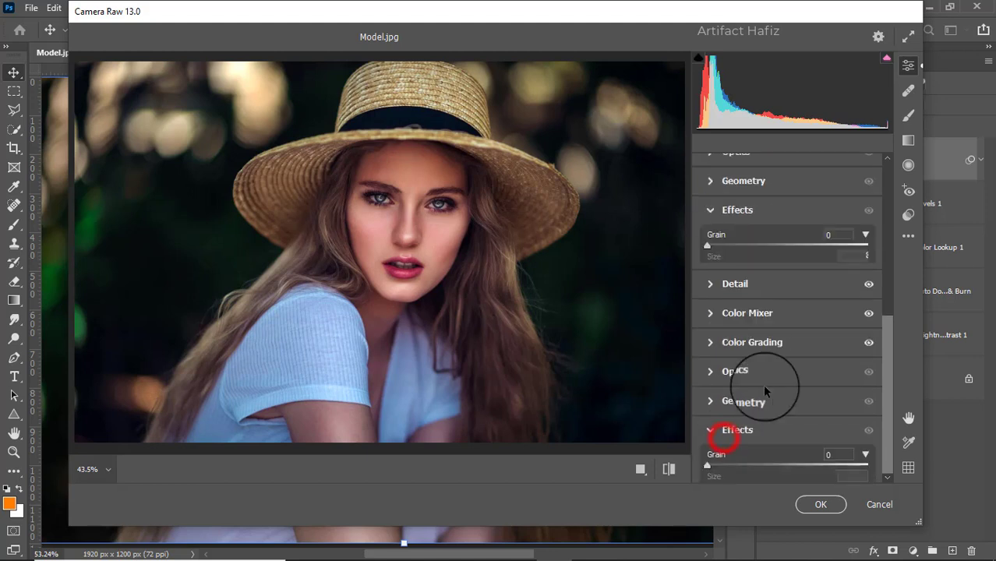
{"action": "left_click_drag", "start_coordinate": [786, 322], "coordinate": [782, 320]}
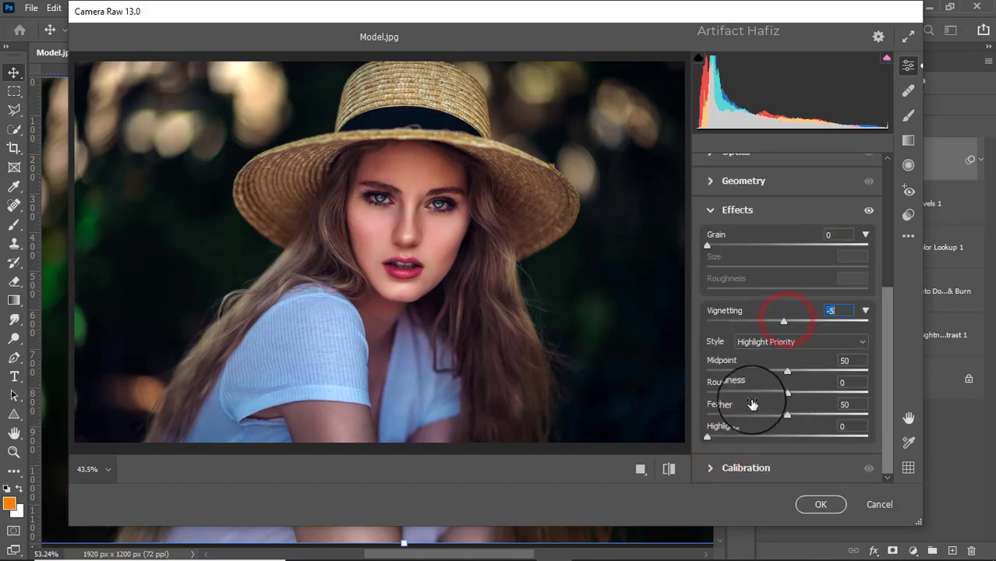
Step: Set the Calibration saturation to -8 for Red Primary, +6 for Green Primary and +8 for Blue Primary, and apply the Camera Raw Filter
{"action": "left_click", "coordinate": [715, 468]}
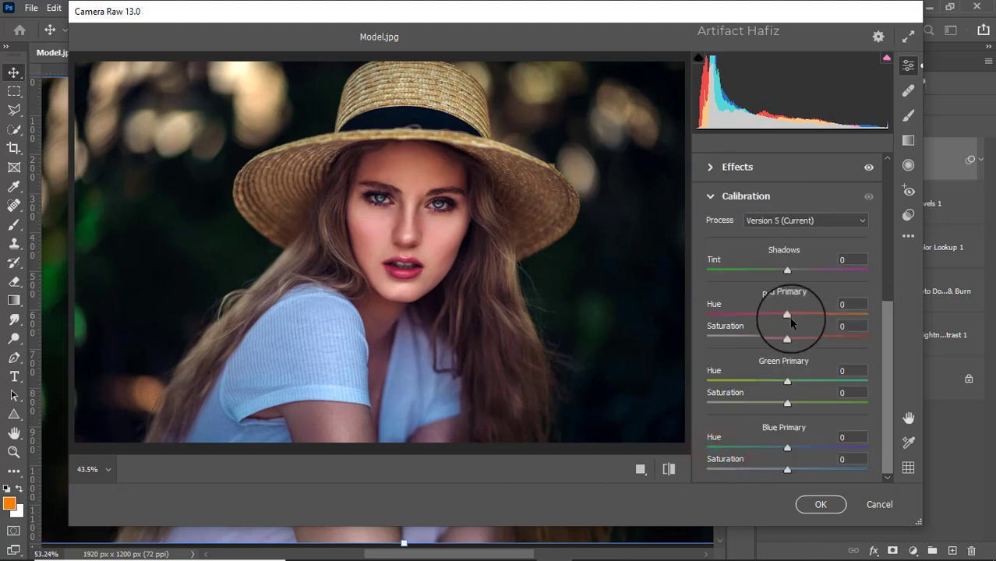
{"action": "left_click_drag", "start_coordinate": [787, 337], "coordinate": [781, 337]}
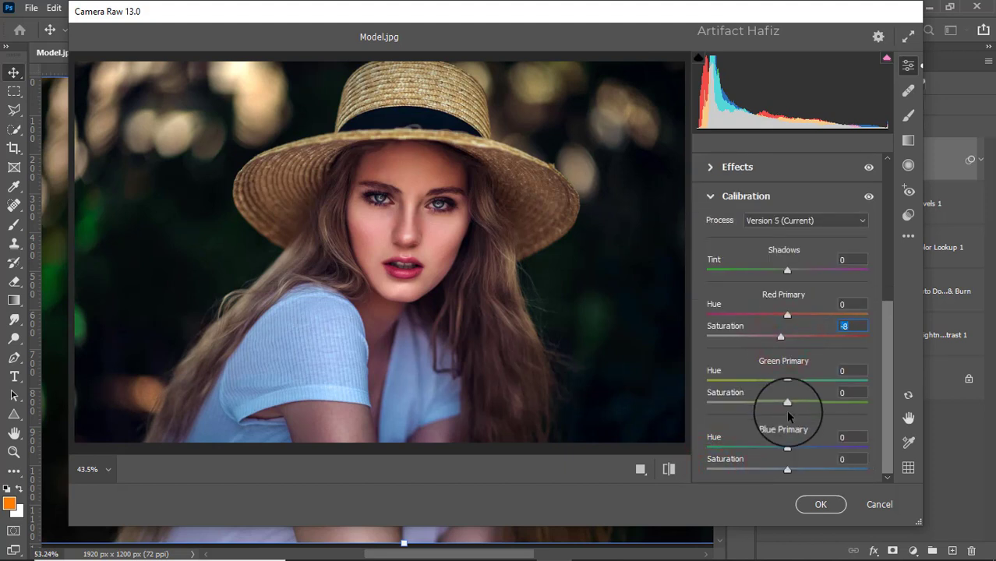
{"action": "left_click_drag", "start_coordinate": [787, 403], "coordinate": [793, 403]}
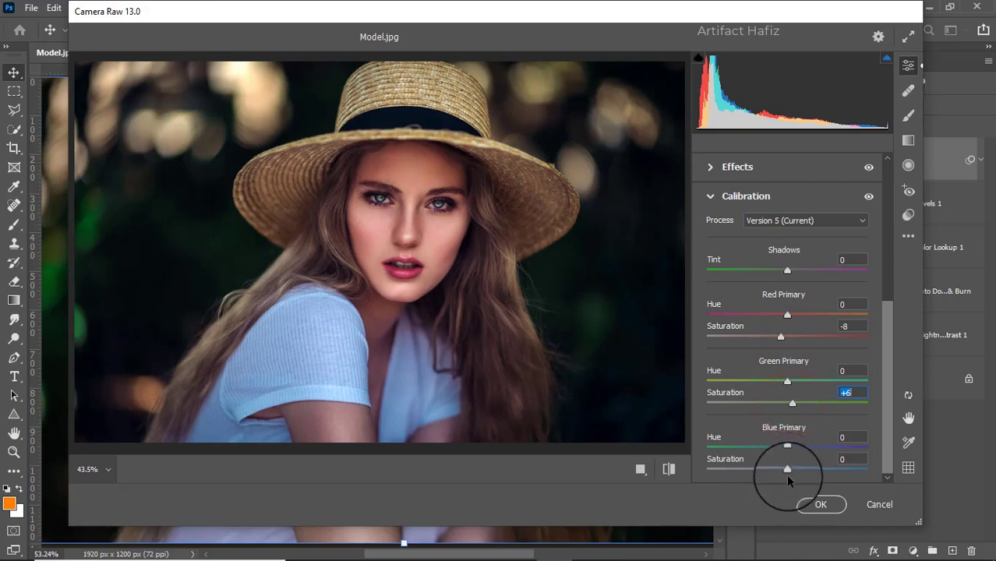
{"action": "left_click_drag", "start_coordinate": [789, 472], "coordinate": [794, 471]}
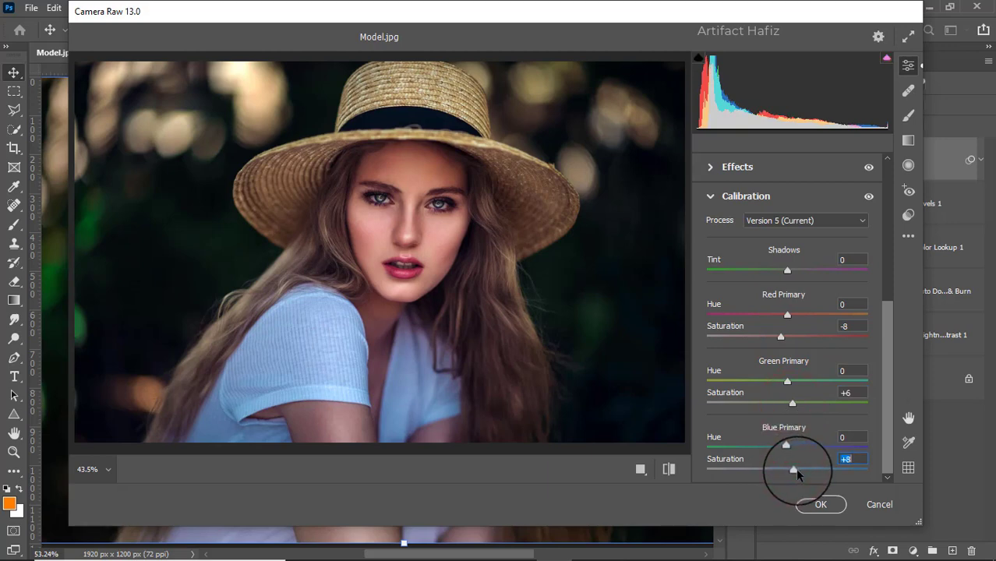
{"action": "left_click", "coordinate": [821, 505]}
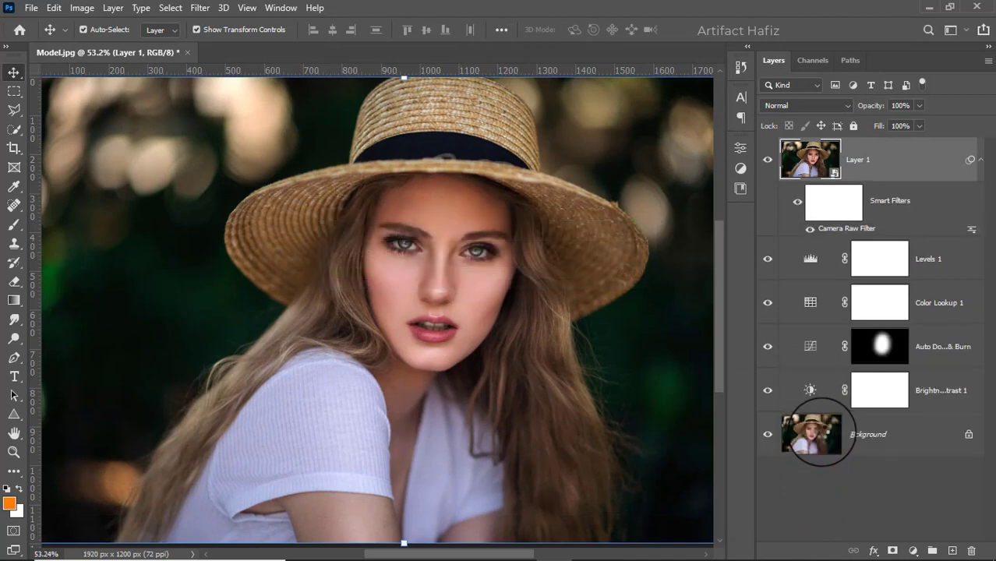
Step: Compare the image before and after by toggling the visibility of all layers except Background
{"action": "left_click", "coordinate": [768, 436], "text": "alt"}
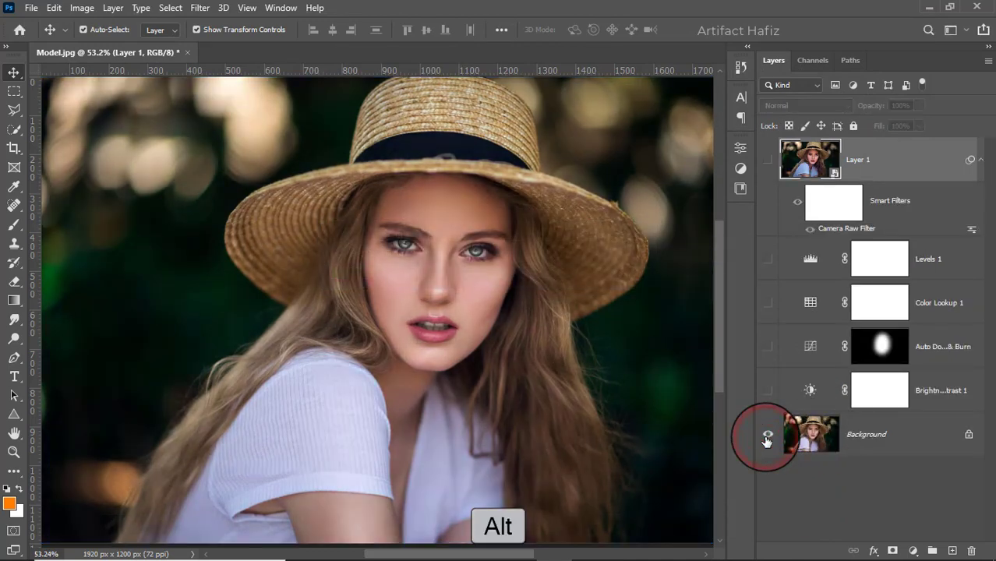
{"action": "left_click", "coordinate": [768, 436], "text": "alt"}
{"action": "left_click", "coordinate": [768, 436], "text": "alt"}
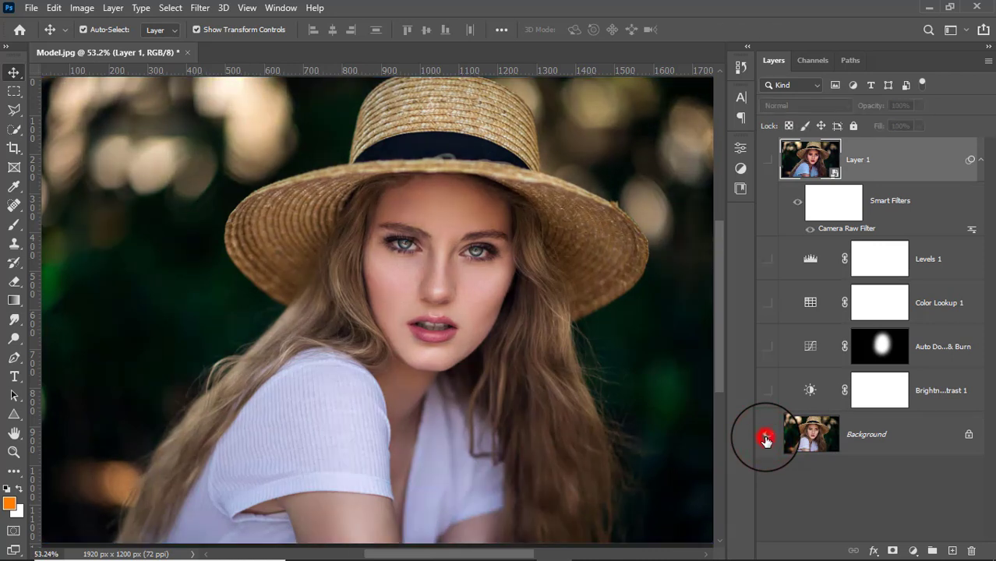
{"action": "left_click", "coordinate": [768, 437], "text": "alt"}
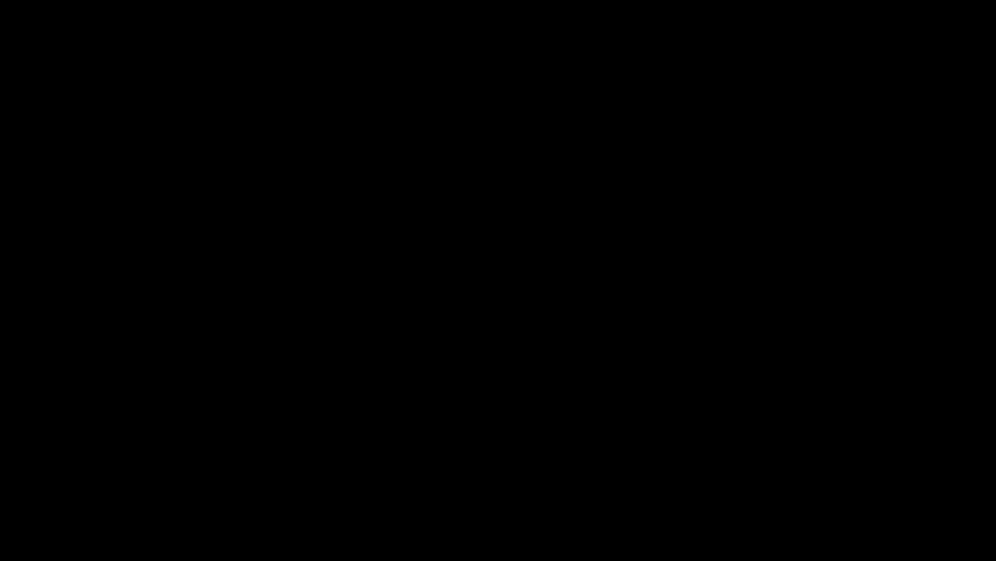